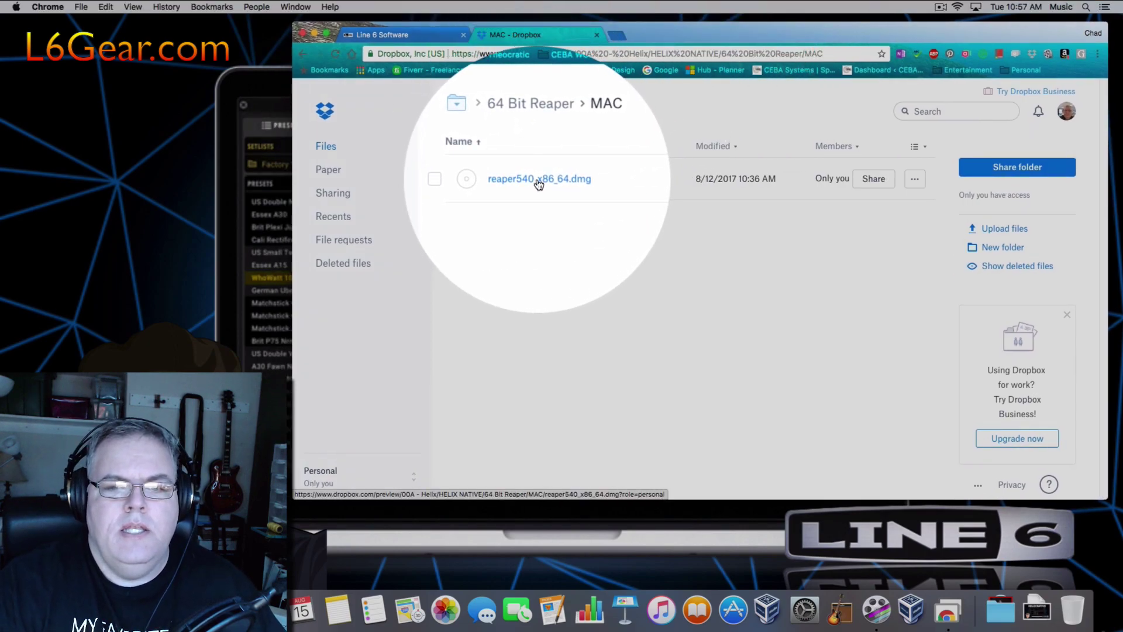
# Download reaper540_x86_64.dmg from Dropbox and save it to the Desktop.
pyautogui.click(538, 179)
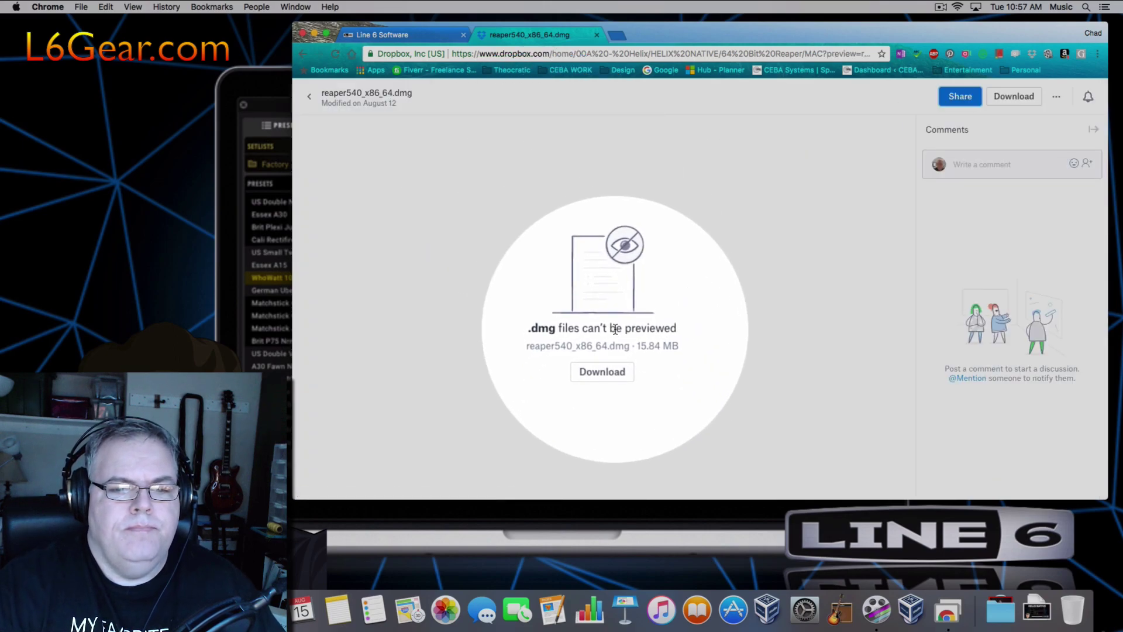
pyautogui.click(608, 378)
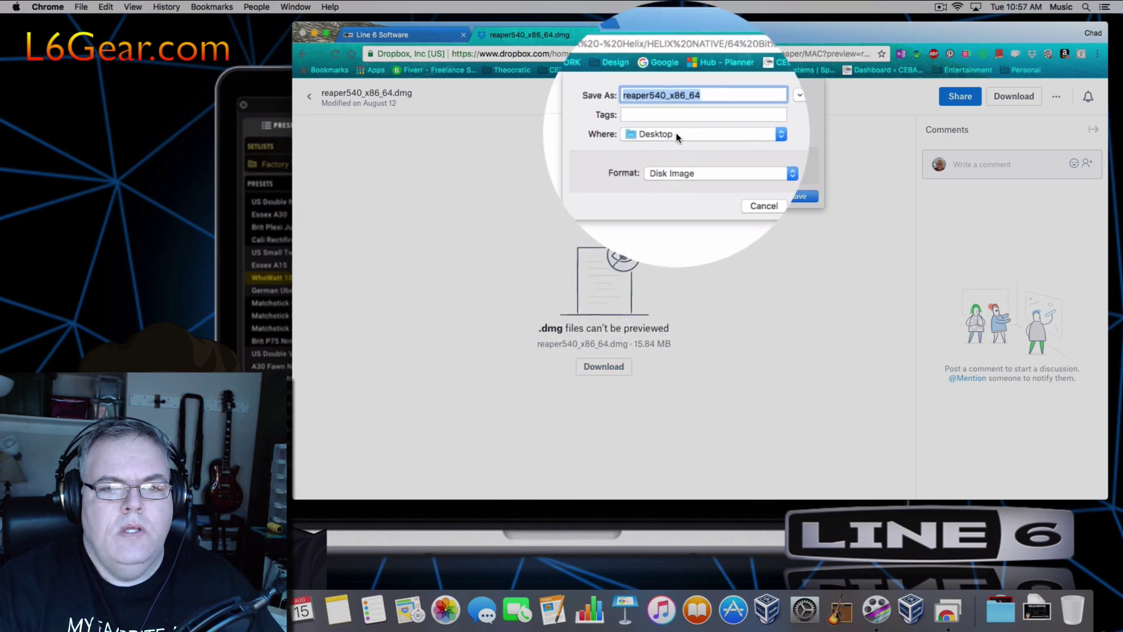
pyautogui.click(794, 197)
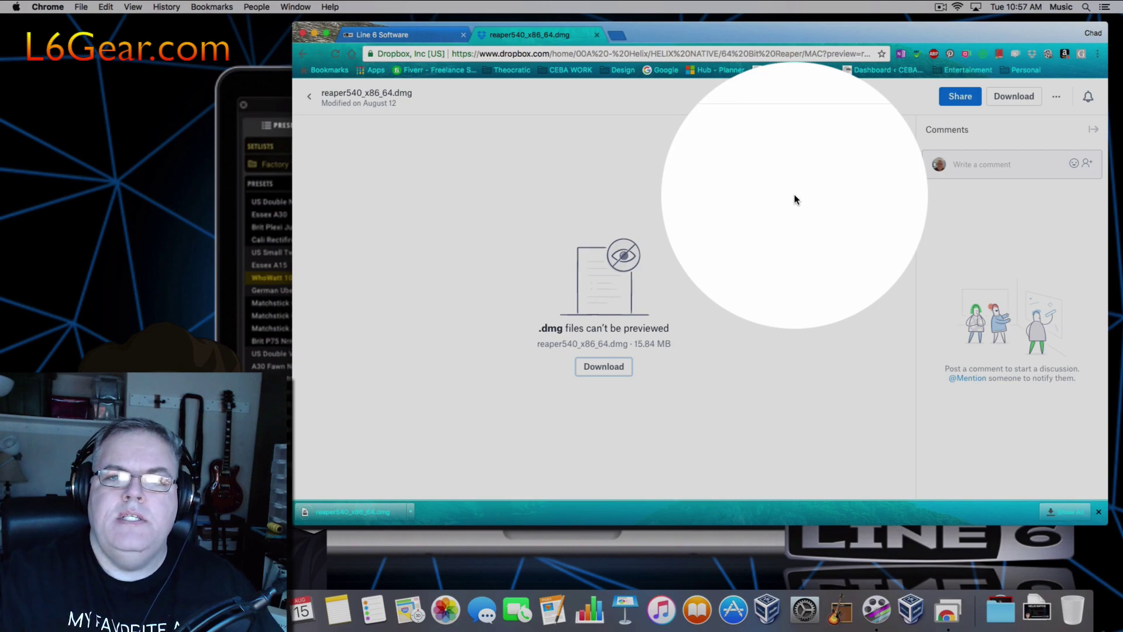
# Open the REAPER disk image, accept the license, and drag REAPER64 and ReaMote64 into Applications.
pyautogui.click(353, 502)
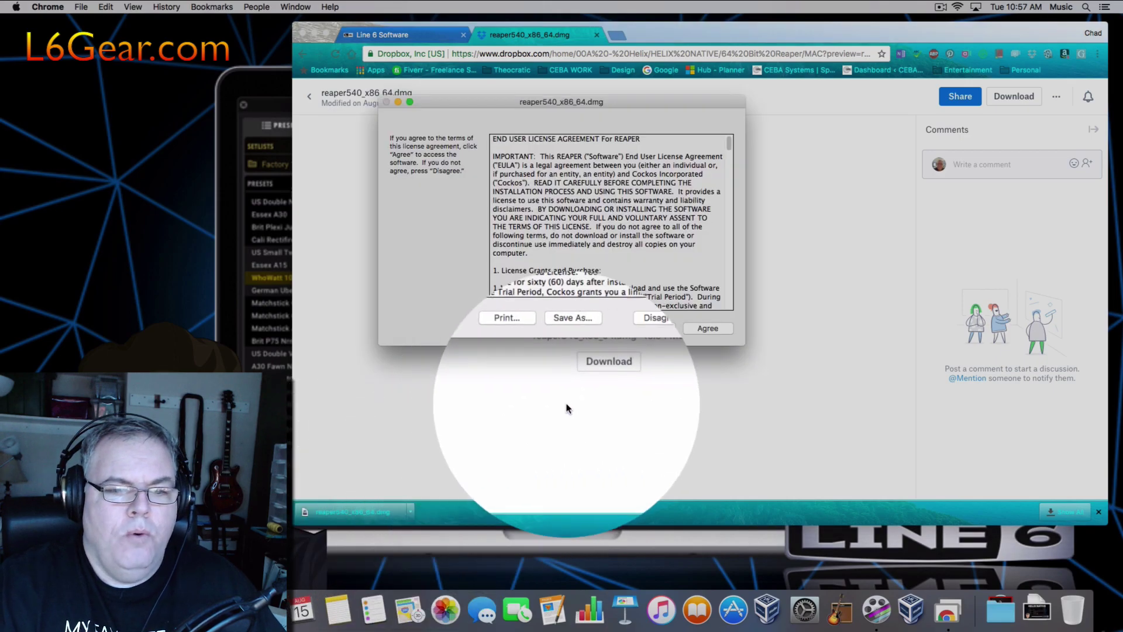
pyautogui.click(707, 328)
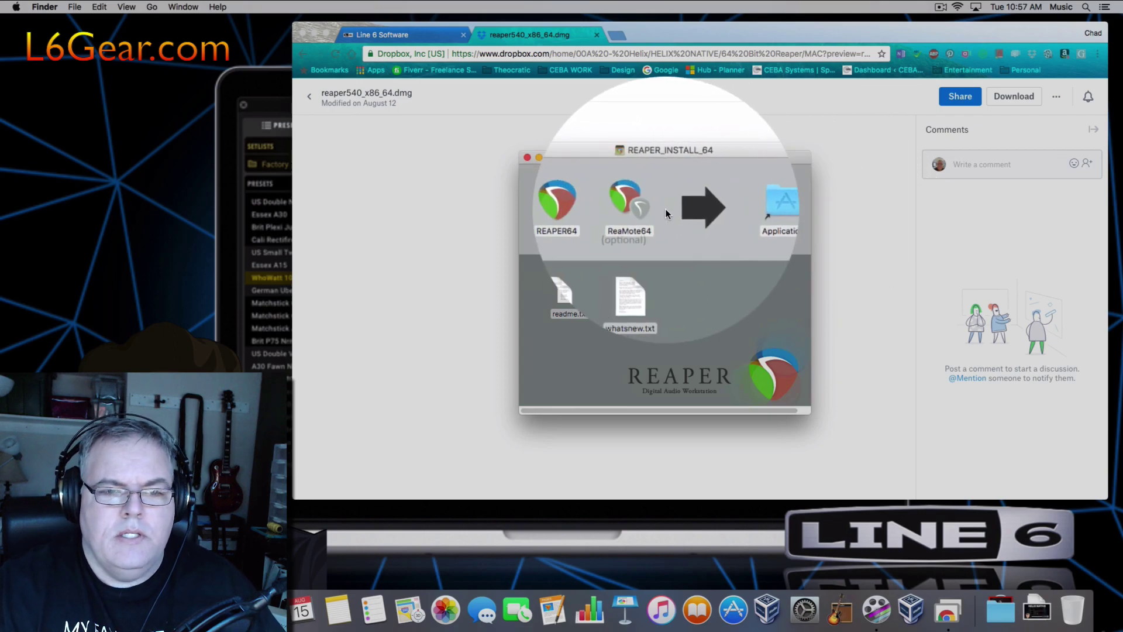
pyautogui.moveTo(550, 182); pyautogui.dragTo(774, 208)
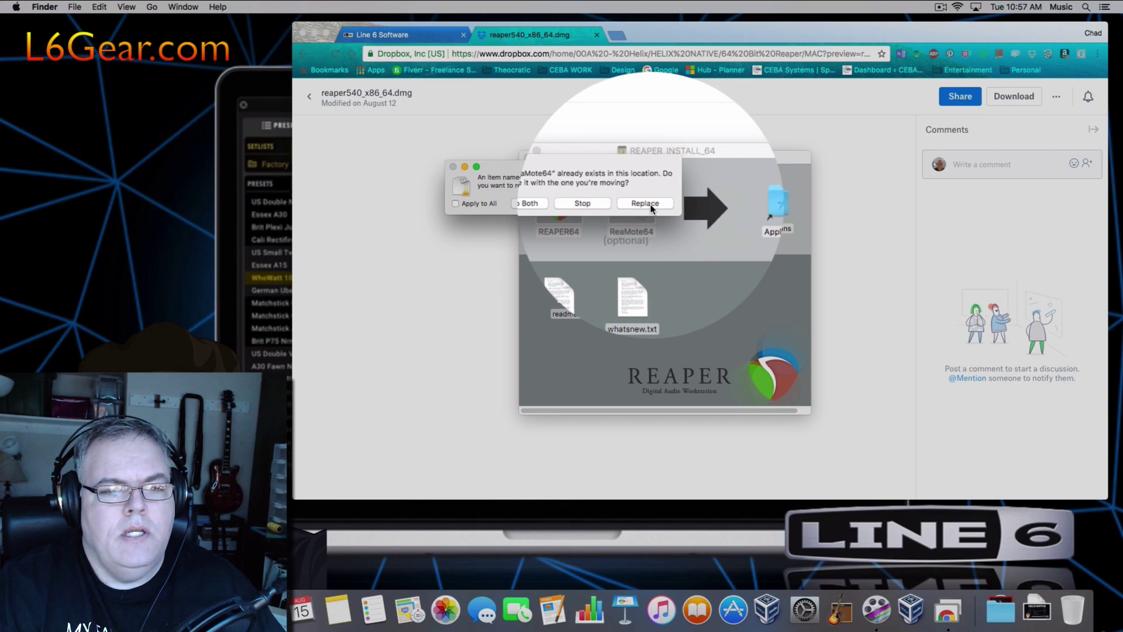
# Replace the existing ReaMote64 and REAPER64, authorizing the copy with the admin password.
pyautogui.click(651, 206)
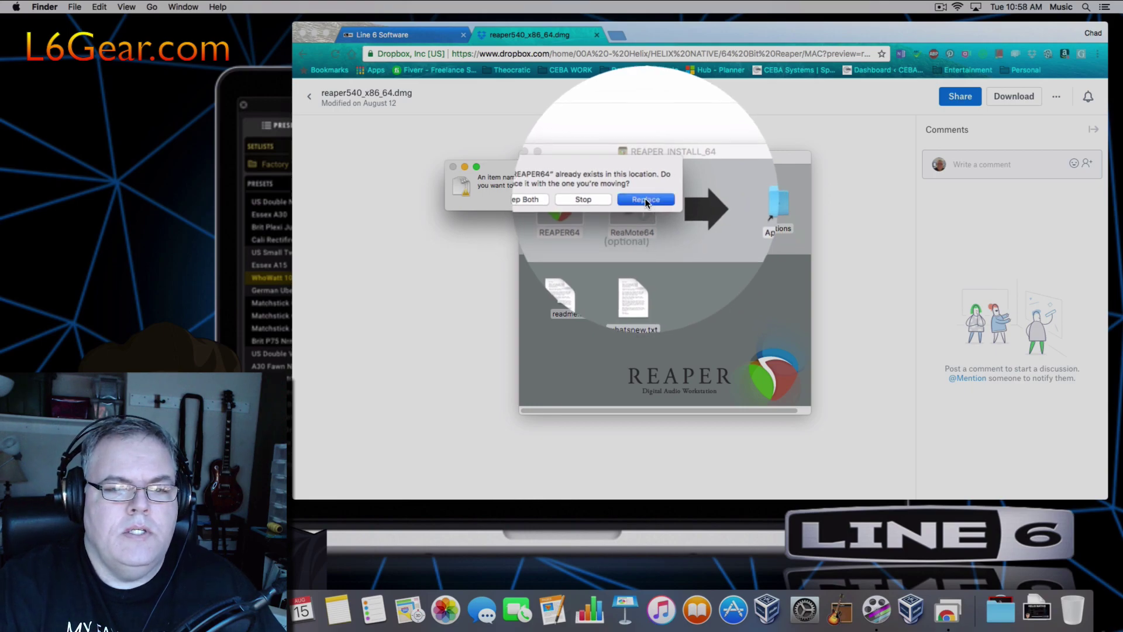
pyautogui.click(646, 200)
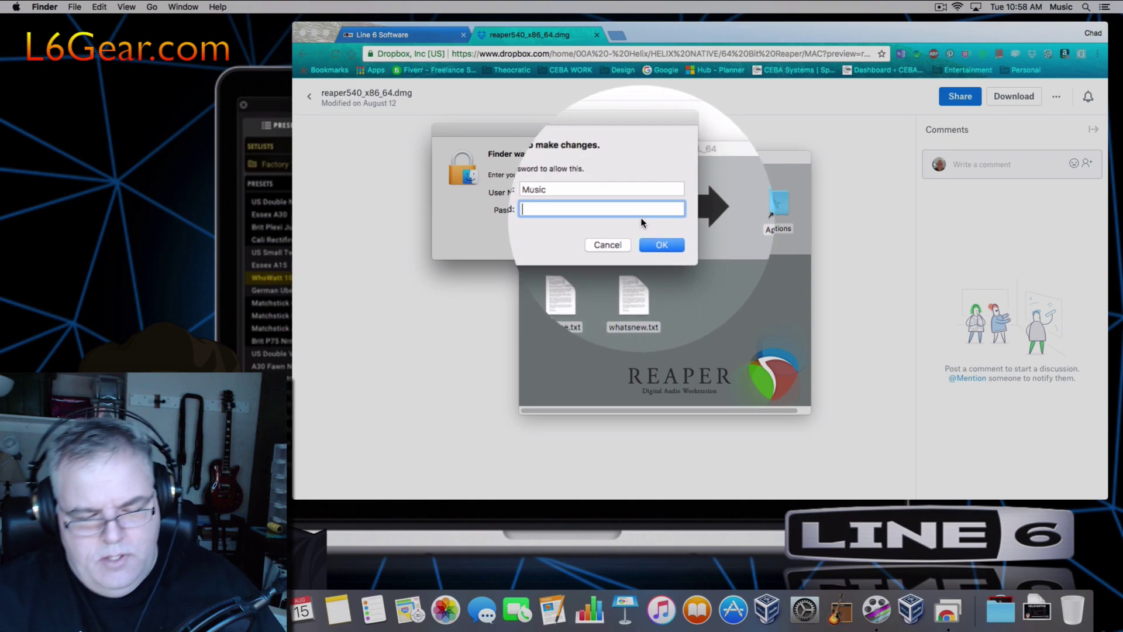
pyautogui.write('*****')
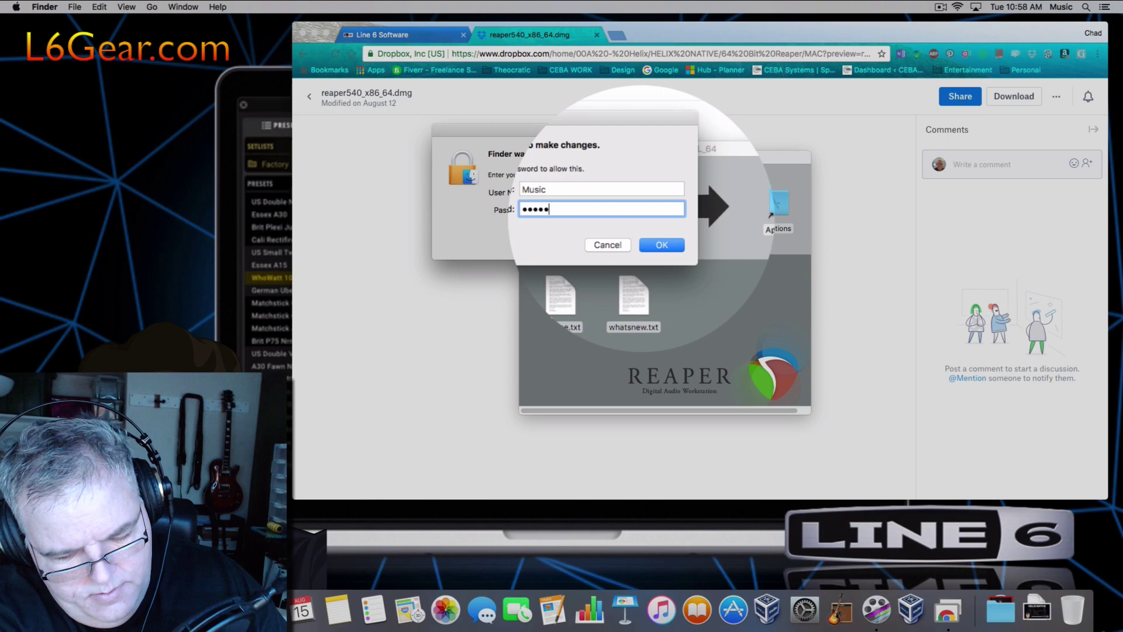
pyautogui.write('**')
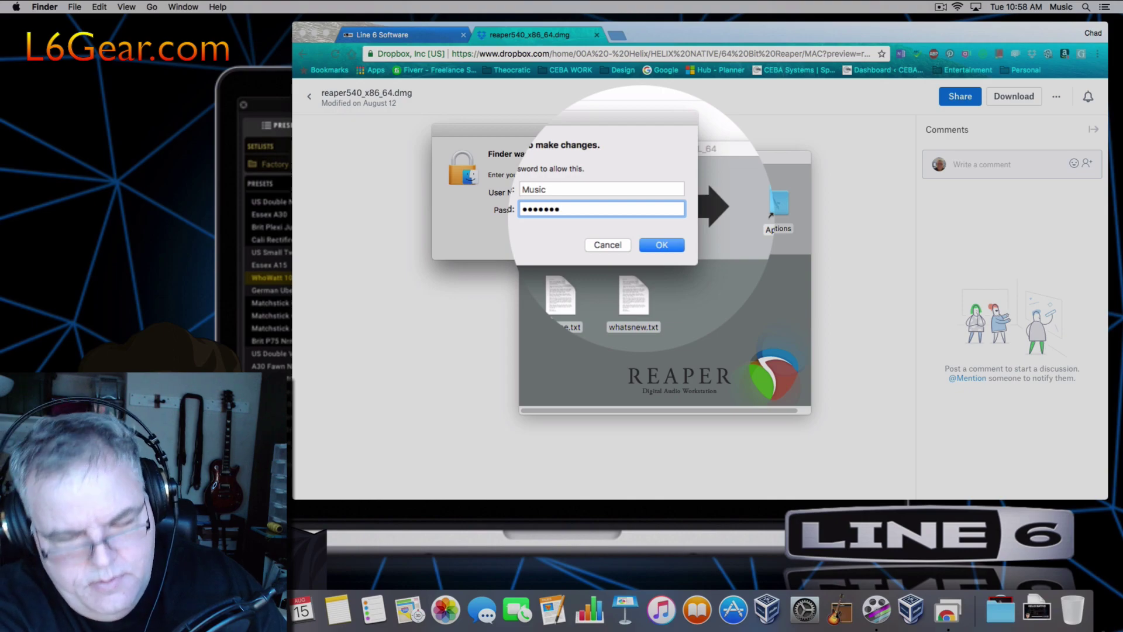
pyautogui.press('Return')
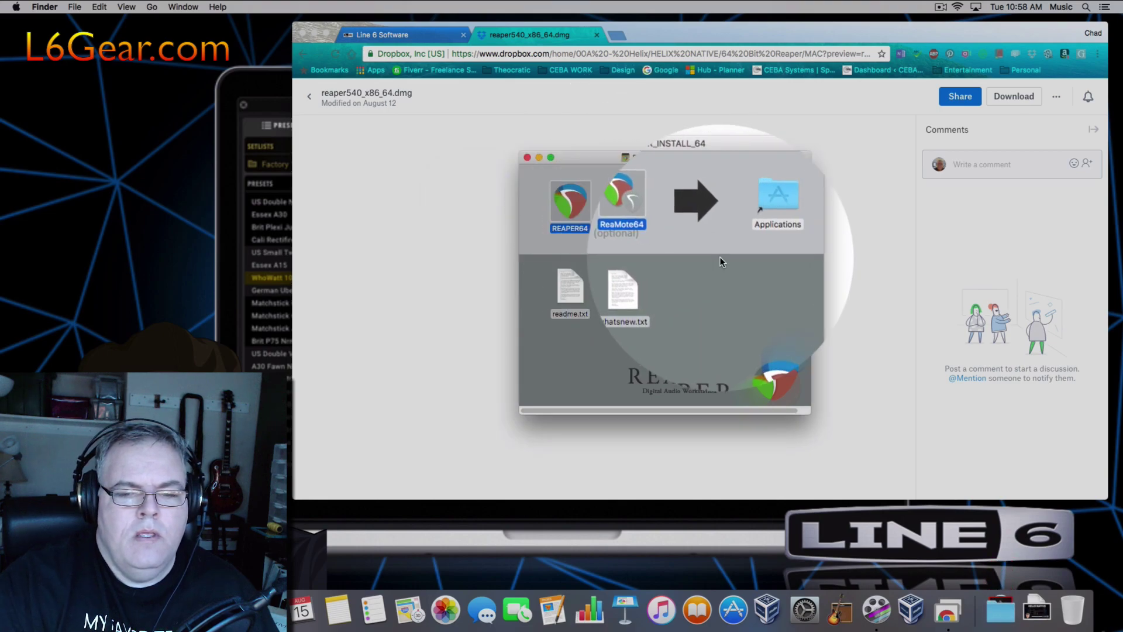
# Close the install disk window and launch REAPER64 from the Applications folder.
pyautogui.click(519, 157)
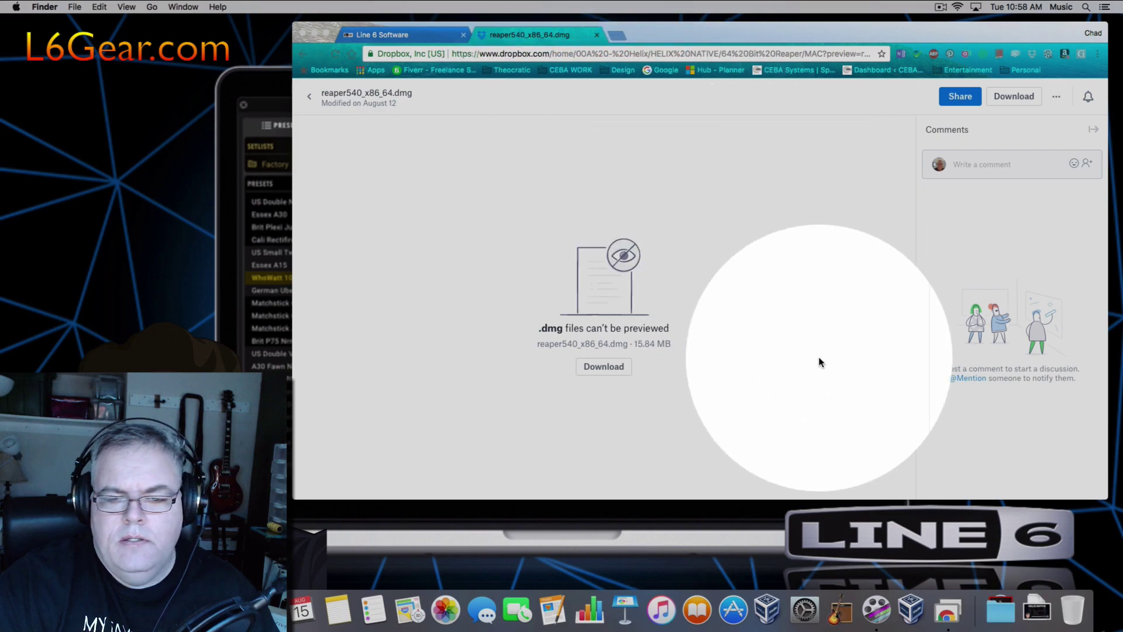
pyautogui.click(992, 611)
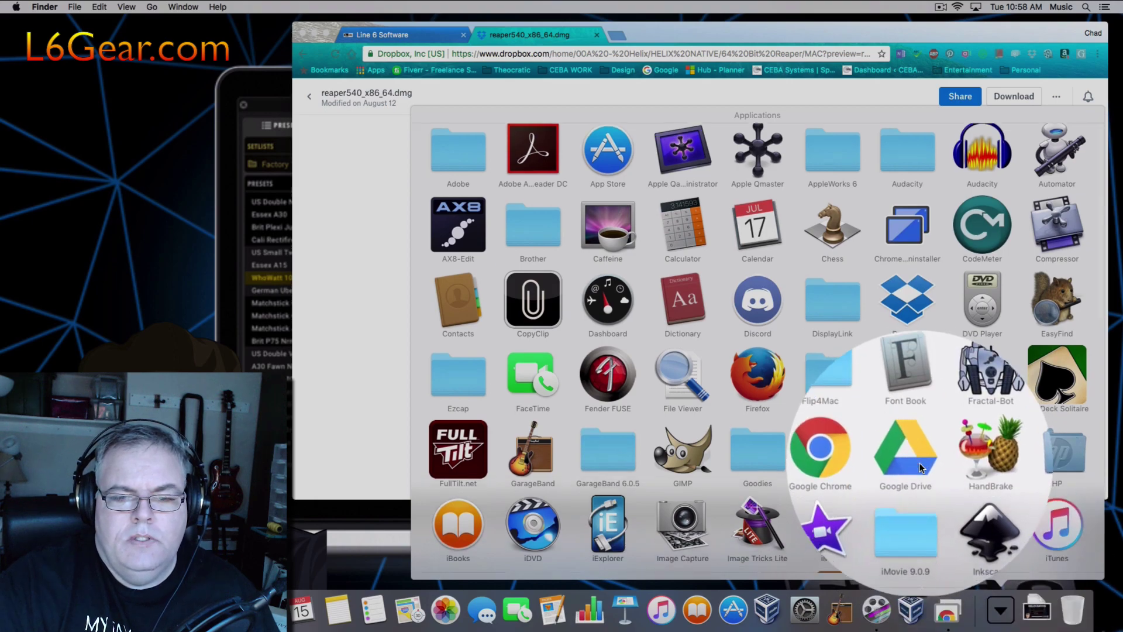
pyautogui.scroll(-4, 924, 474)
pyautogui.scroll(-5, 920, 468)
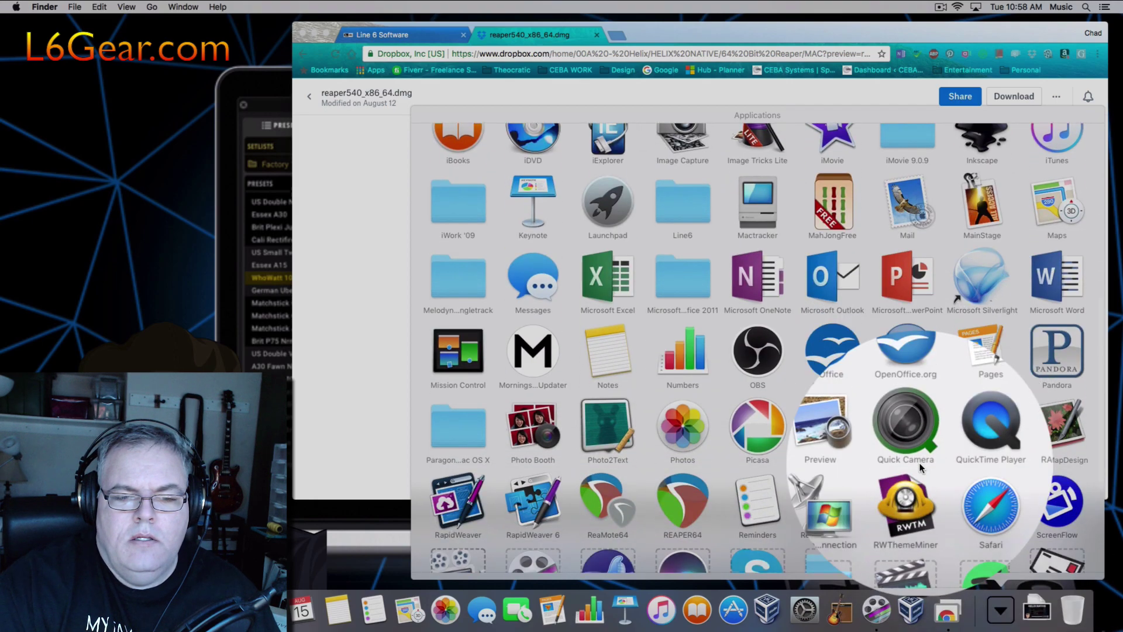
pyautogui.click(687, 472)
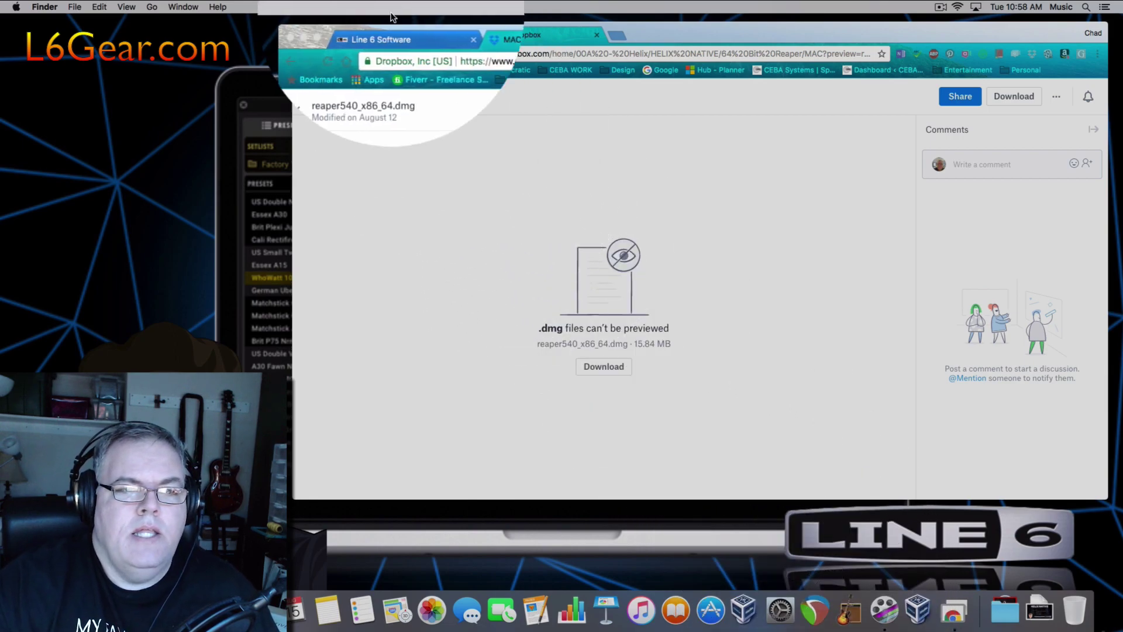
# Sign in to the Line 6 account from the Free Software Downloads page.
pyautogui.click(383, 35)
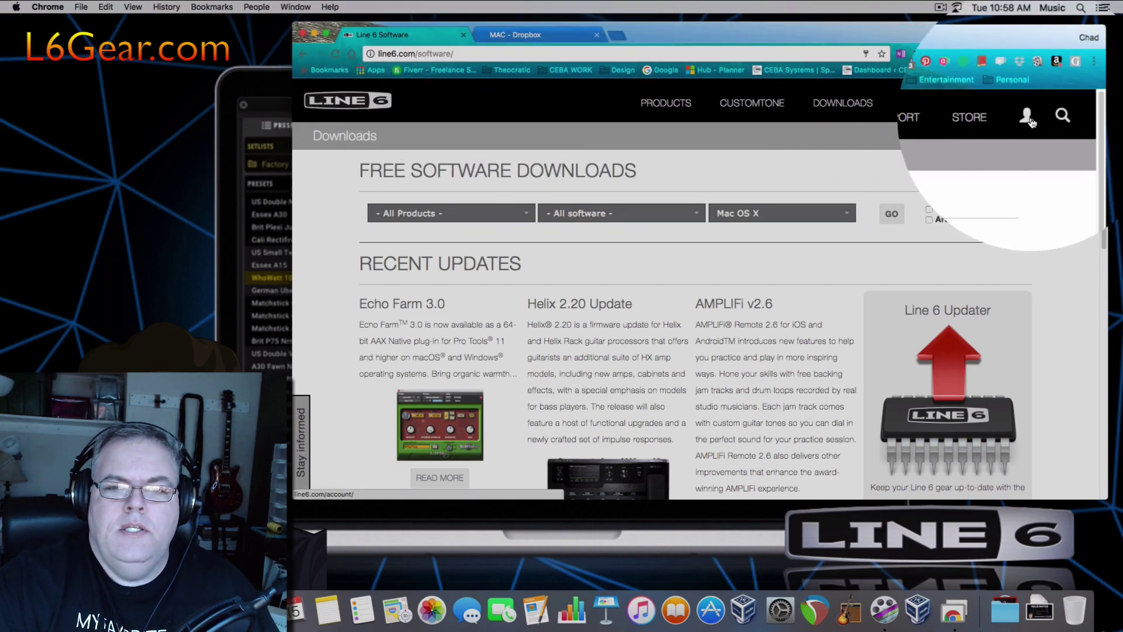
pyautogui.click(1028, 117)
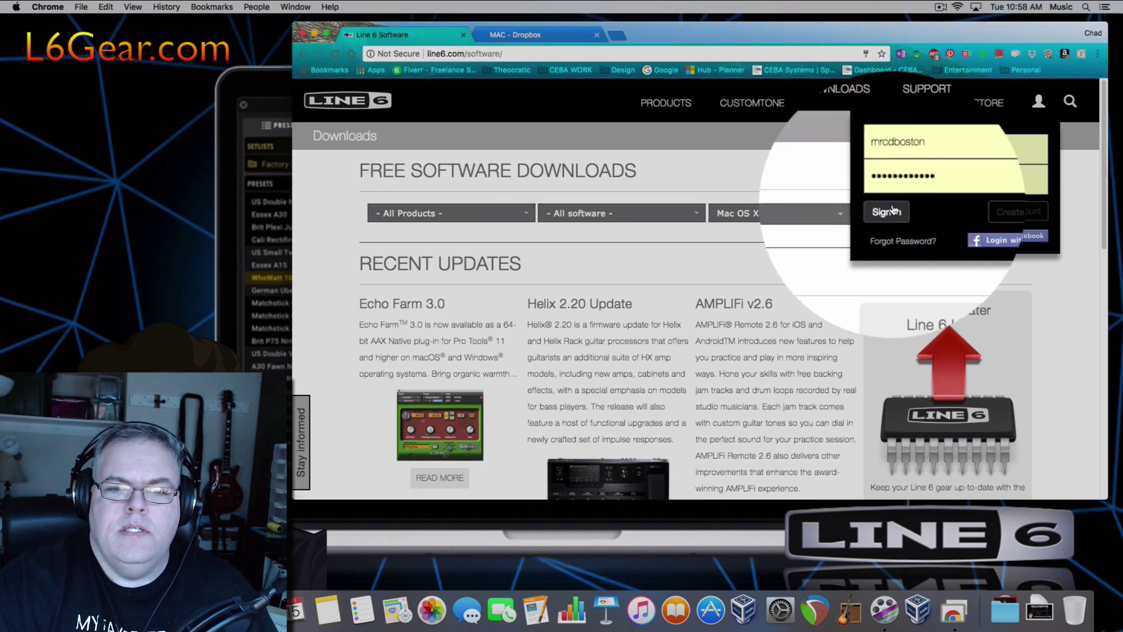
pyautogui.click(890, 210)
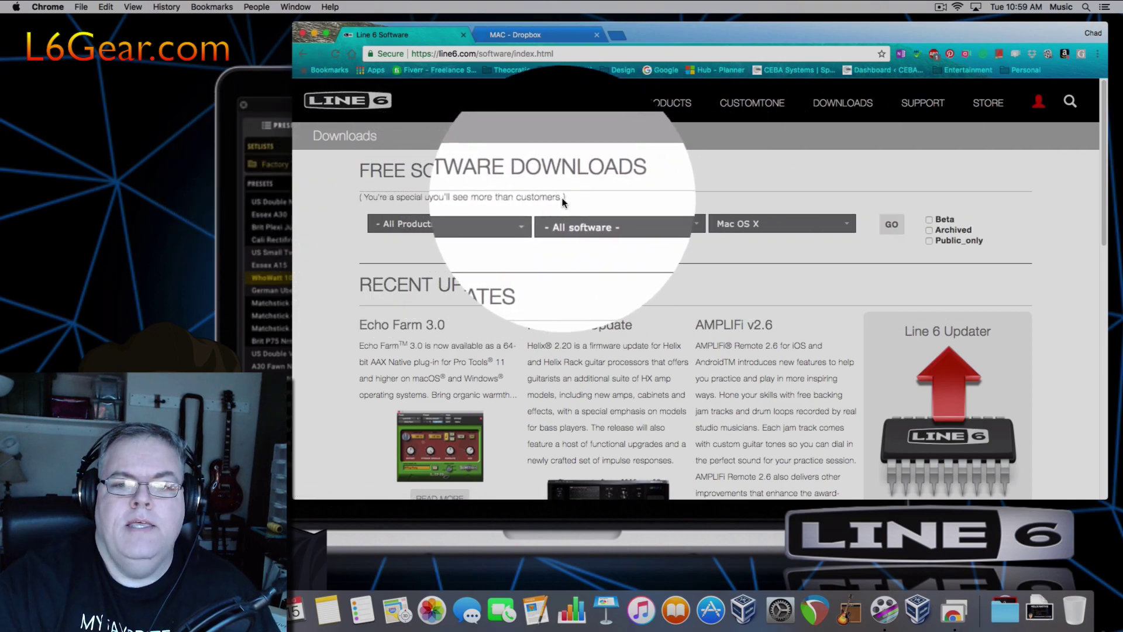
# Search Mac OS X downloads and scroll through the Helix Native 1.00 license agreement.
pyautogui.click(890, 227)
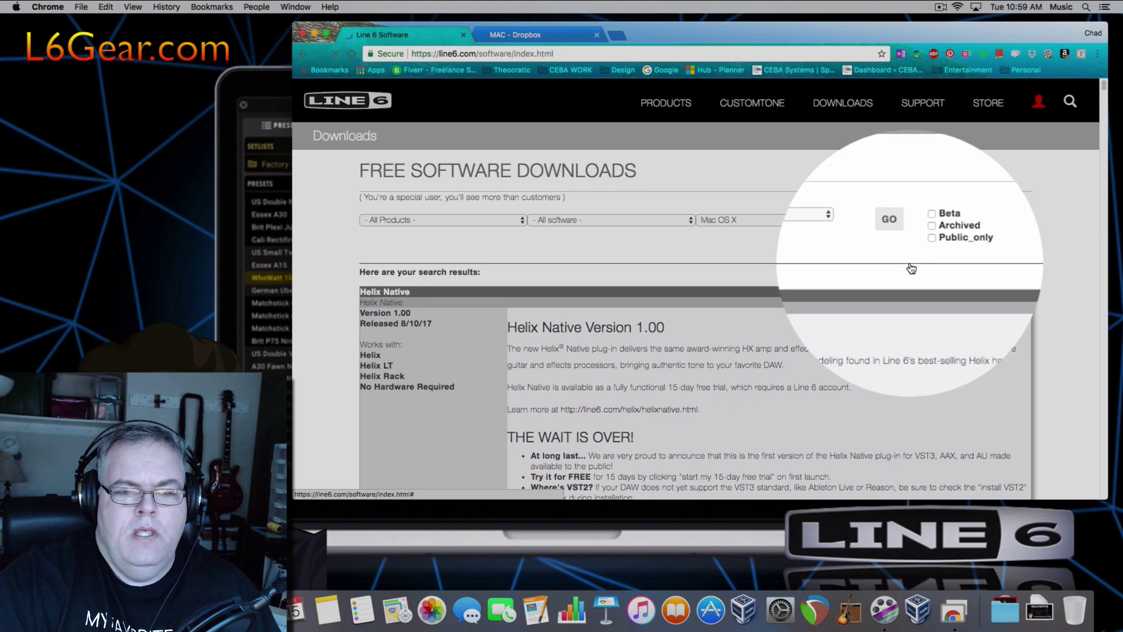
pyautogui.scroll(-3, 909, 266)
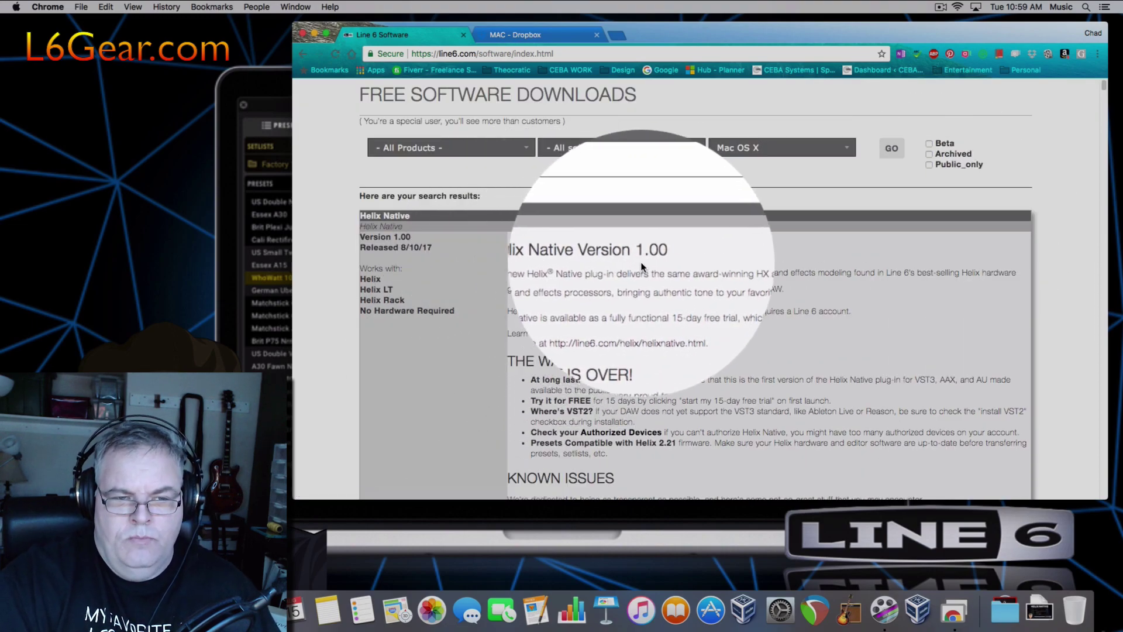
pyautogui.scroll(-10, 673, 257)
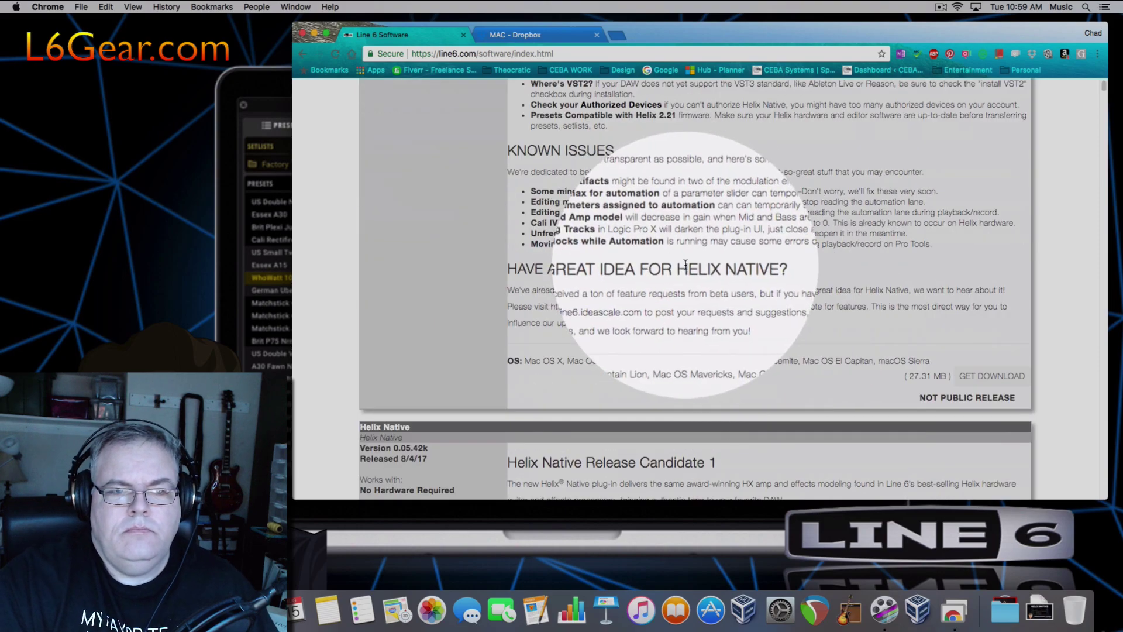
pyautogui.scroll(2, 696, 257)
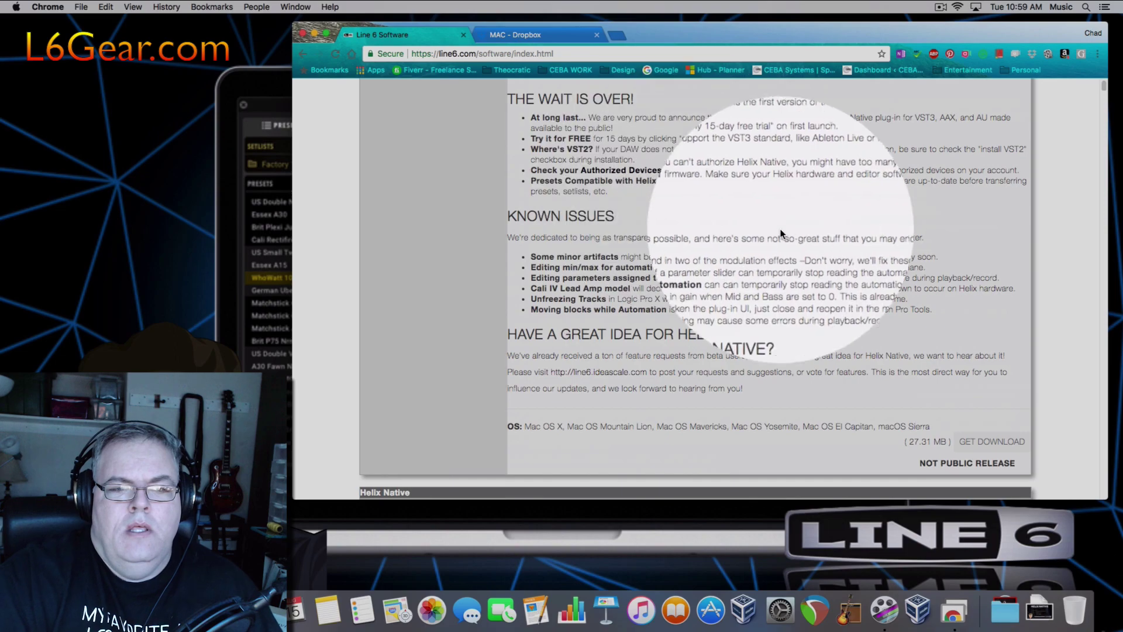
pyautogui.scroll(-6, 848, 221)
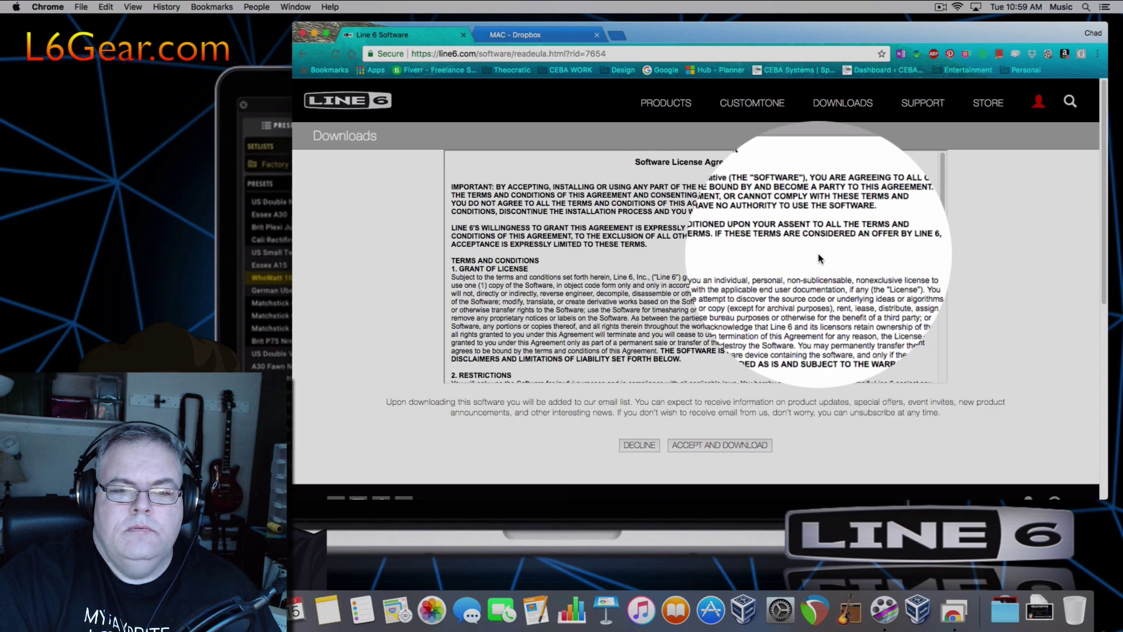
pyautogui.scroll(-15, 819, 258)
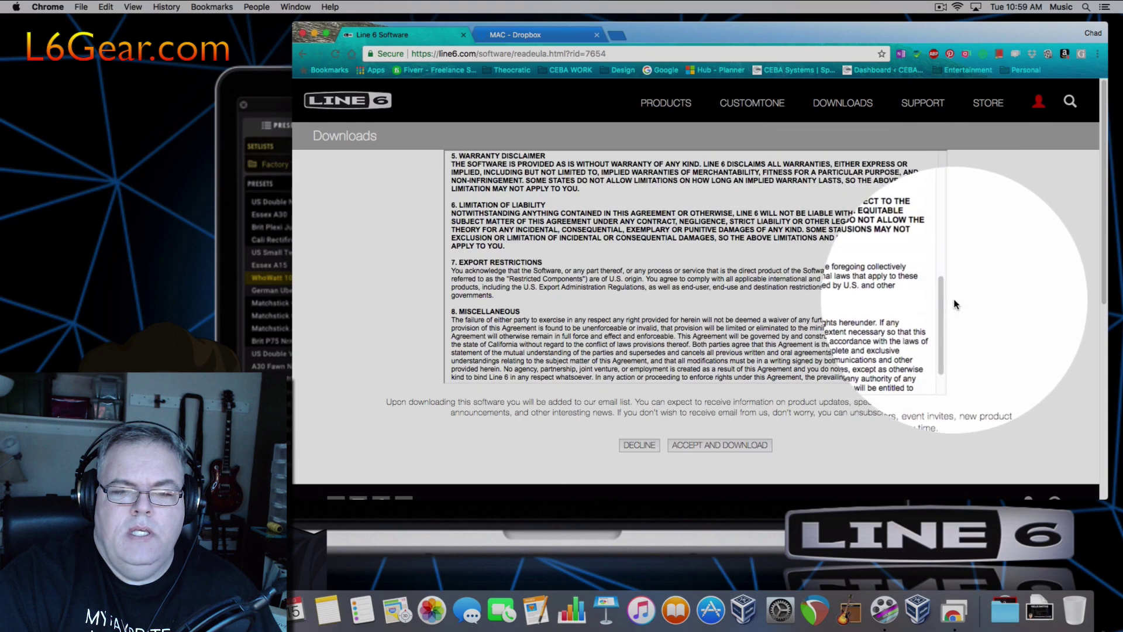
pyautogui.scroll(-5, 954, 304)
# Accept the license, save Helix Native 1.00.dmg to the Desktop, and open it.
pyautogui.click(733, 233)
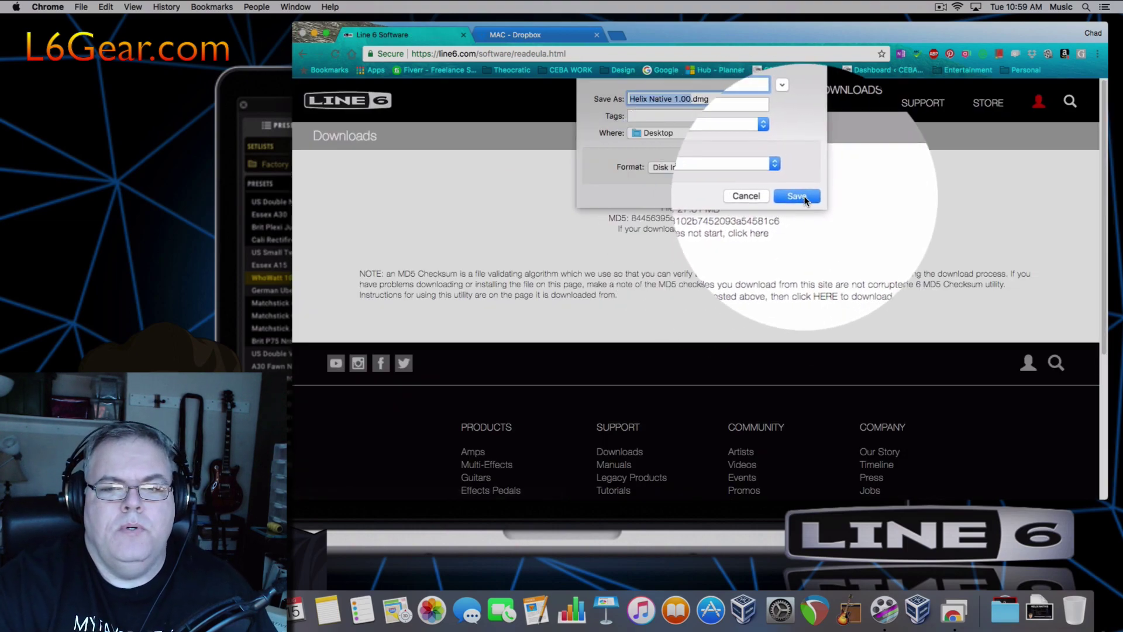
pyautogui.click(797, 196)
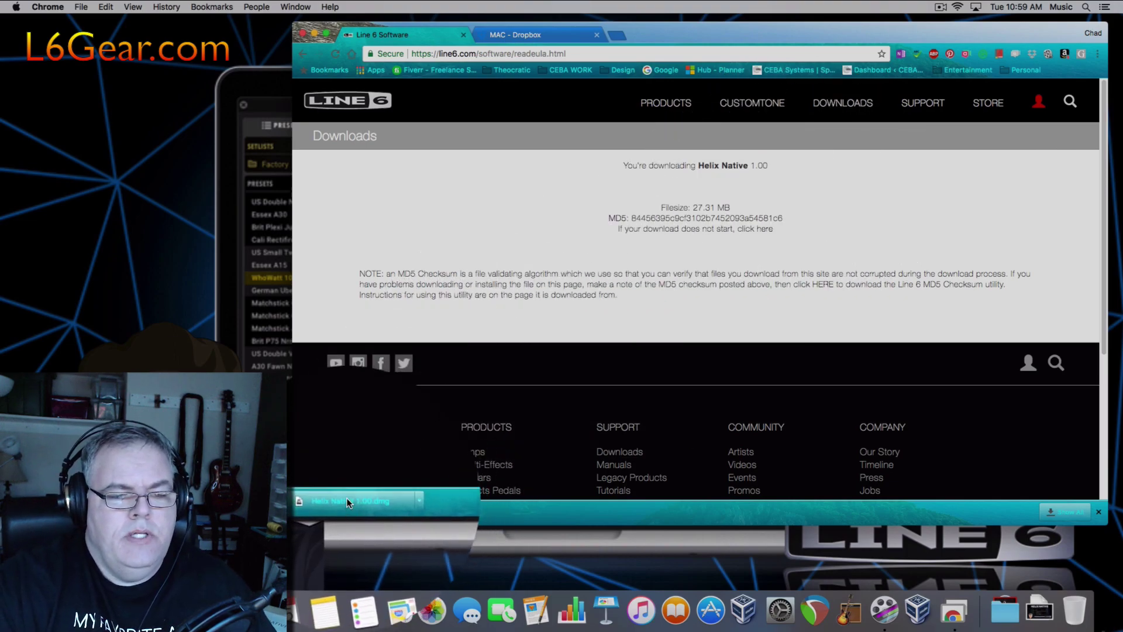
pyautogui.click(348, 504)
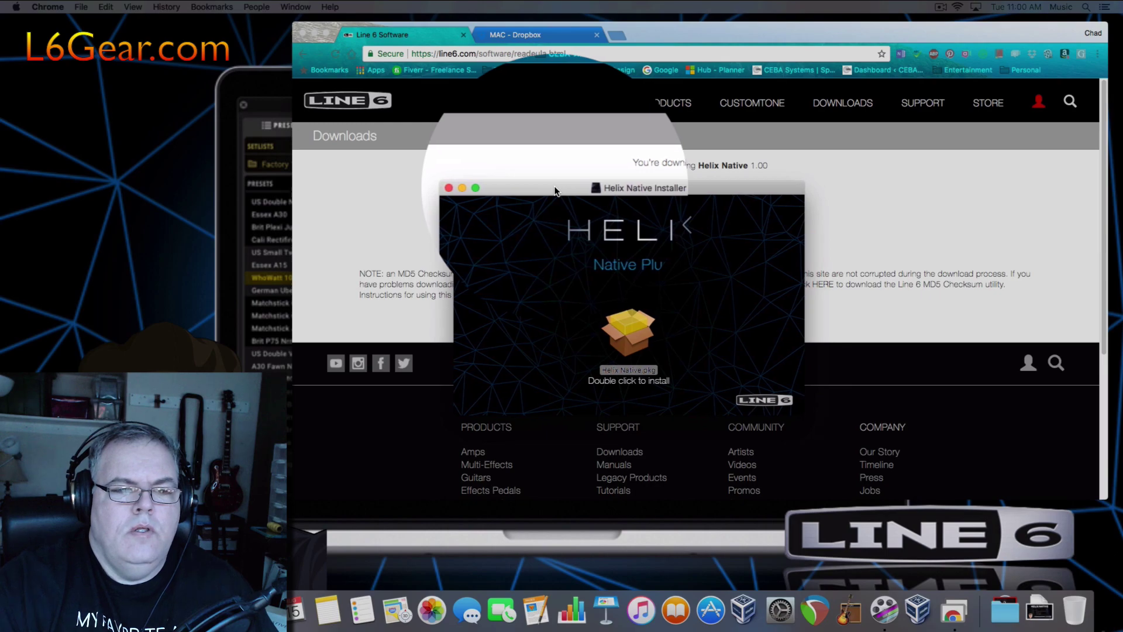
# Launch the Helix Native installer package and accept its license agreement.
pyautogui.click(556, 191)
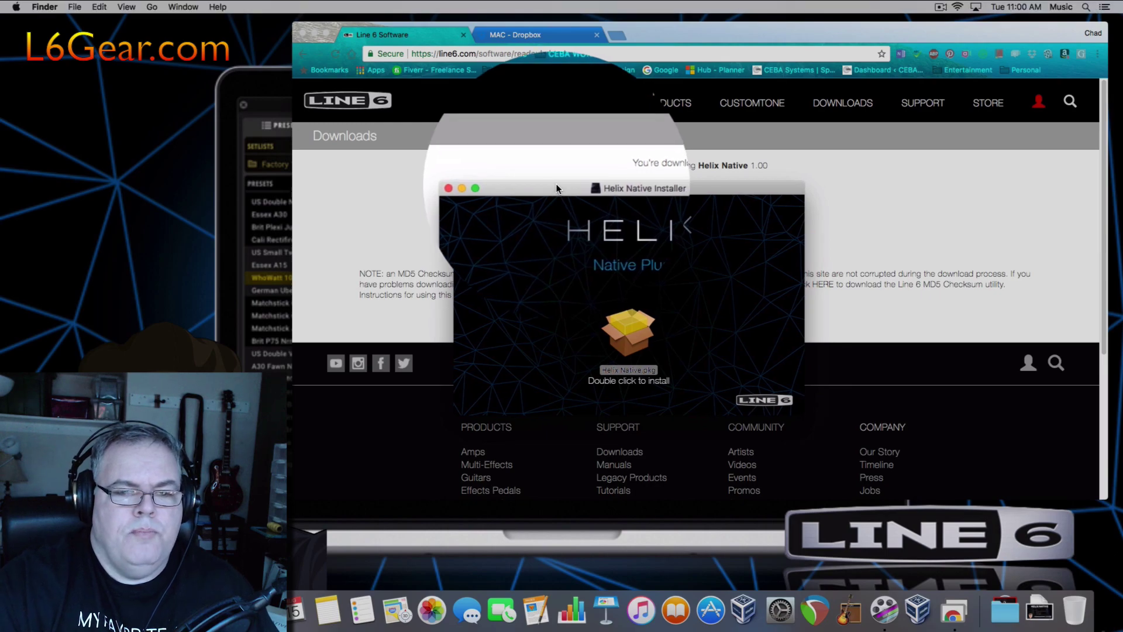
pyautogui.doubleClick(634, 338)
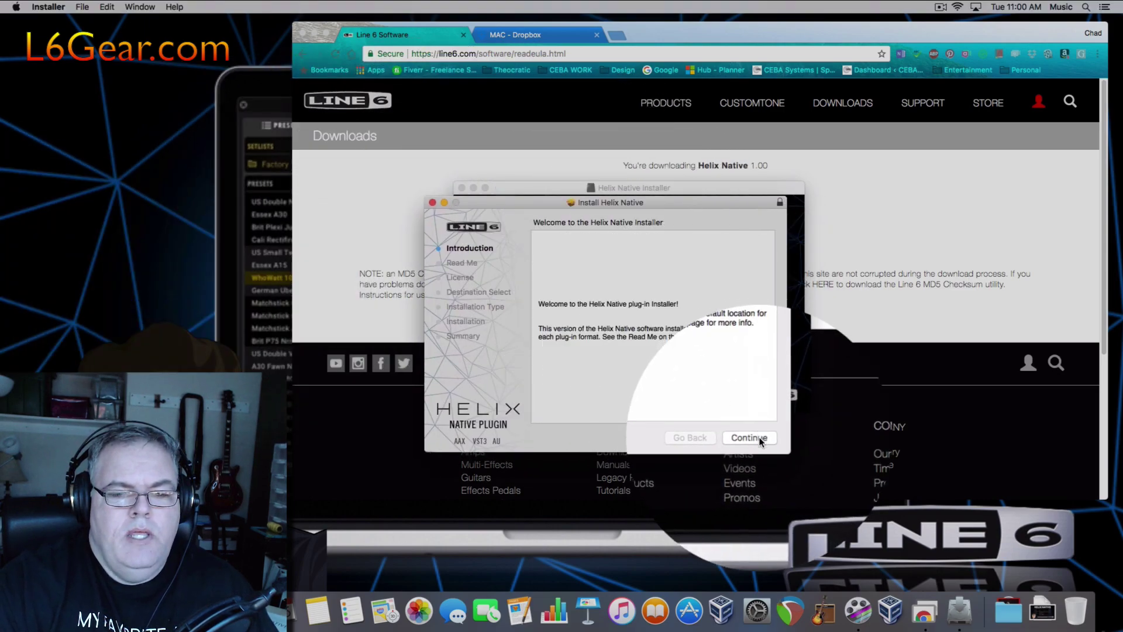
pyautogui.click(754, 447)
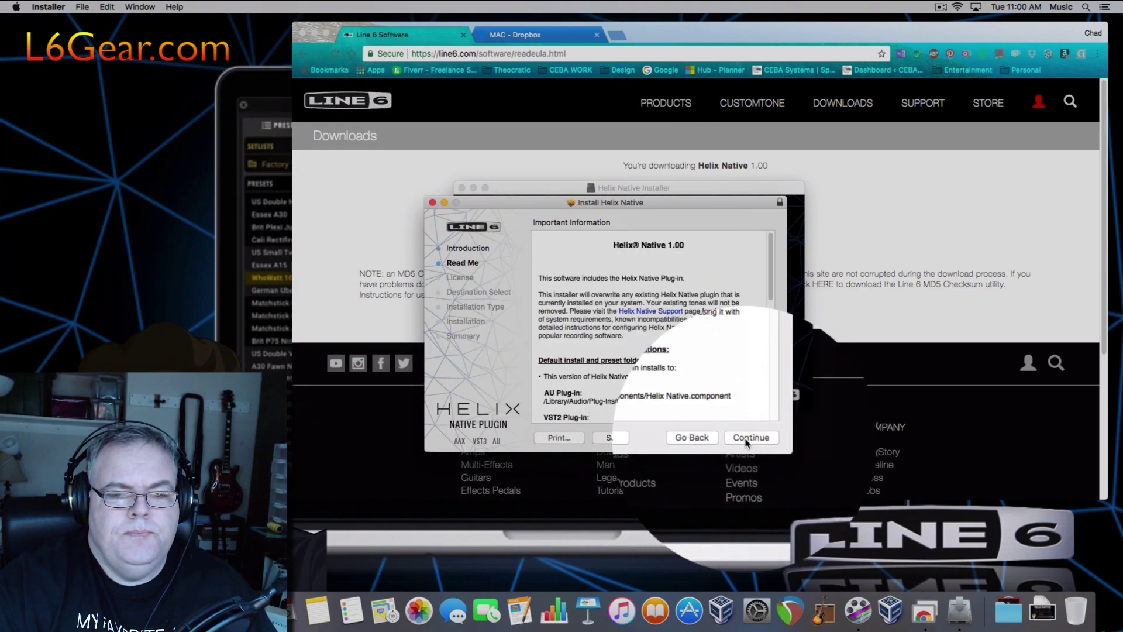
pyautogui.click(747, 440)
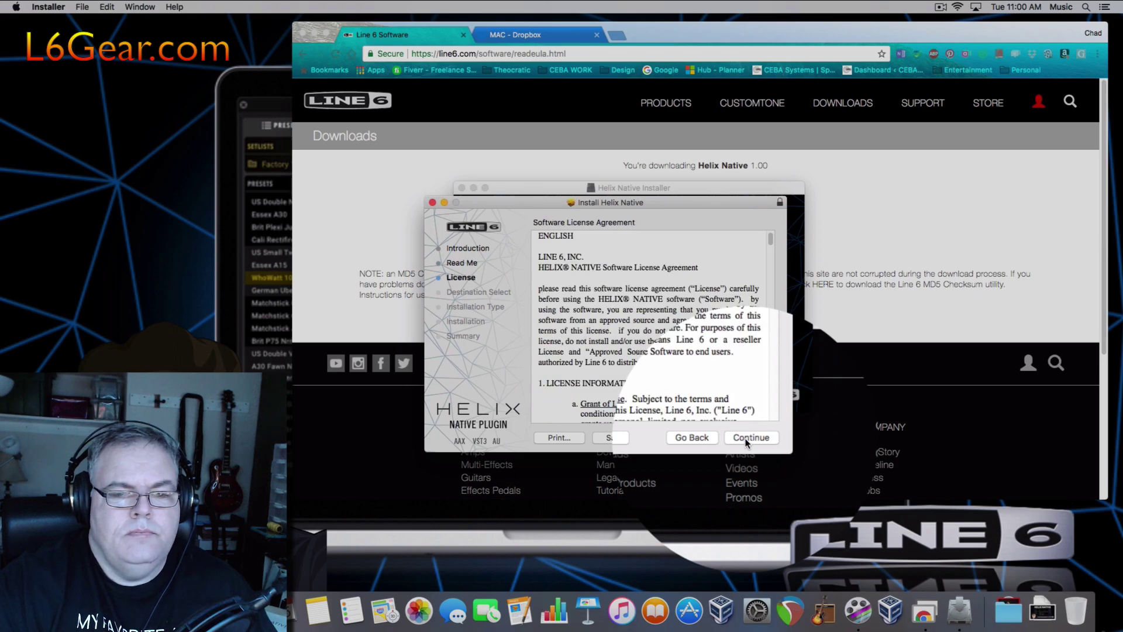
pyautogui.click(746, 440)
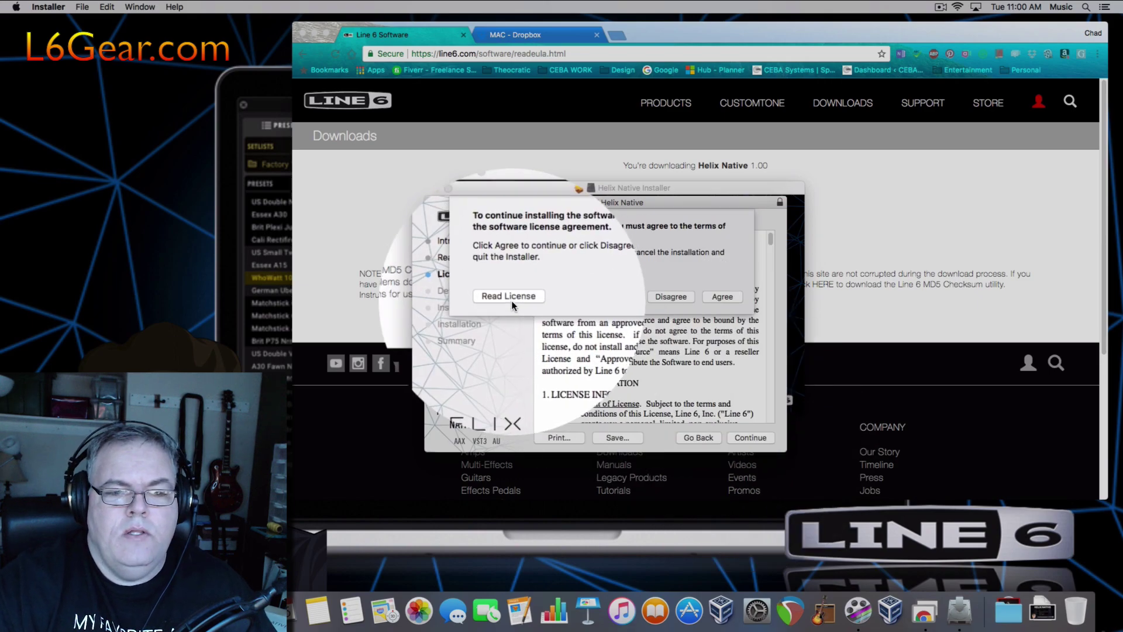
pyautogui.click(719, 296)
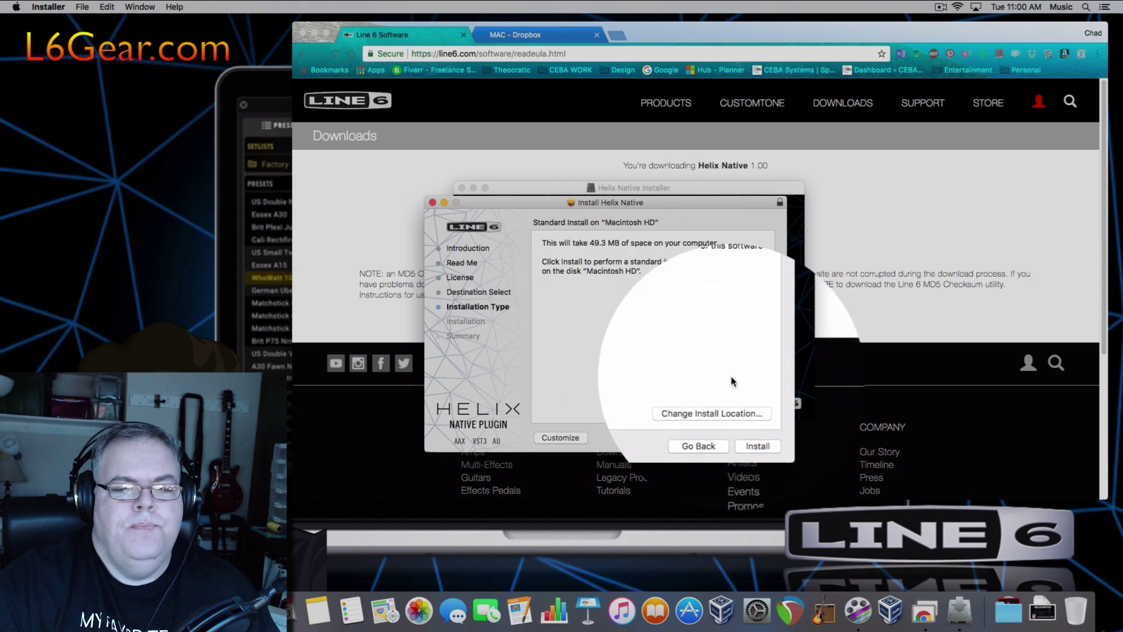
# Install Helix Native with the admin password and close the finished installer.
pyautogui.click(755, 439)
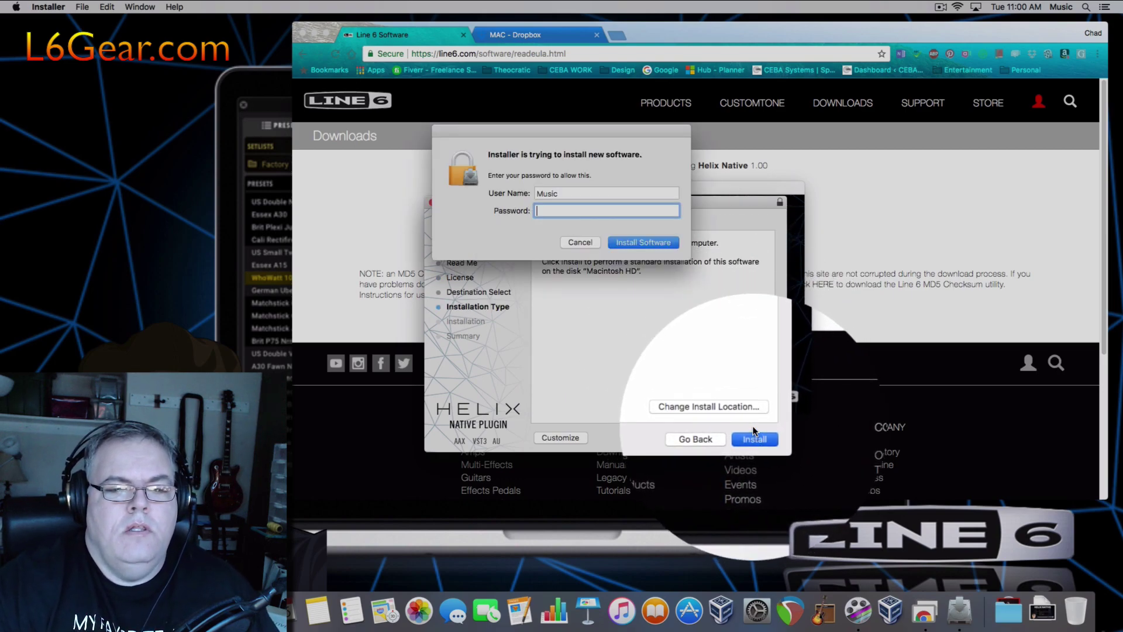
pyautogui.write('•••••')
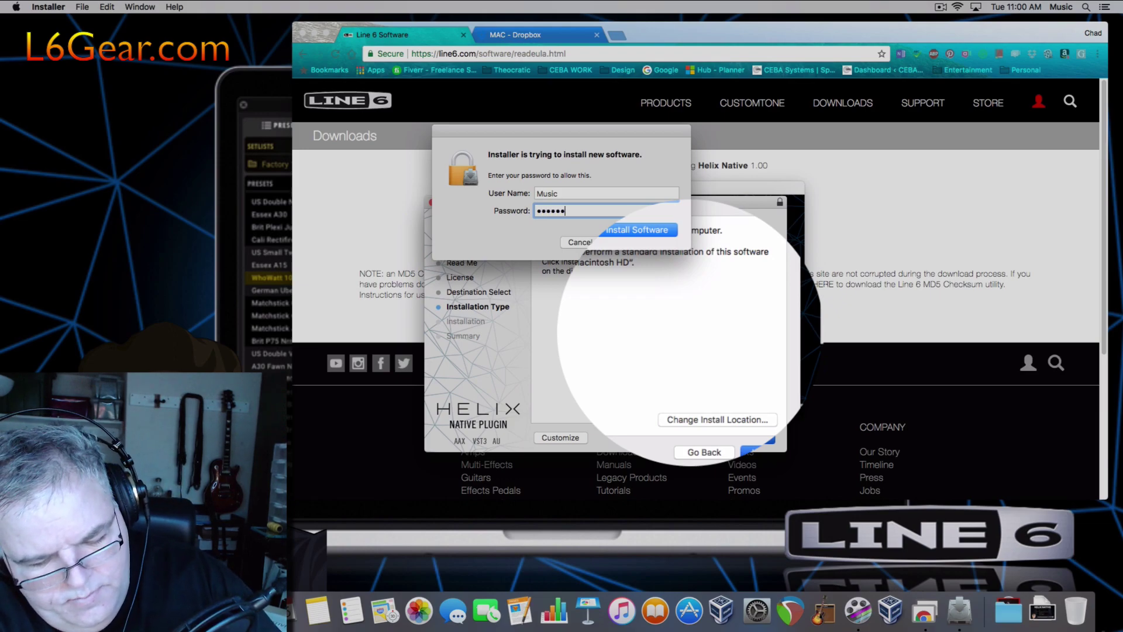
pyautogui.write('•••')
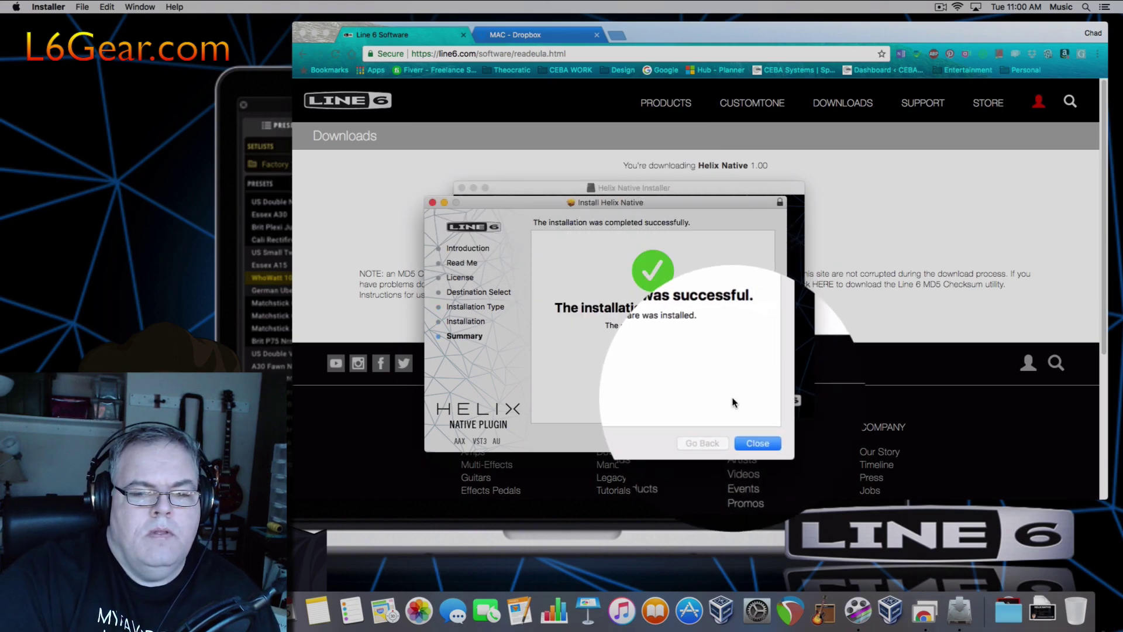
pyautogui.click(753, 437)
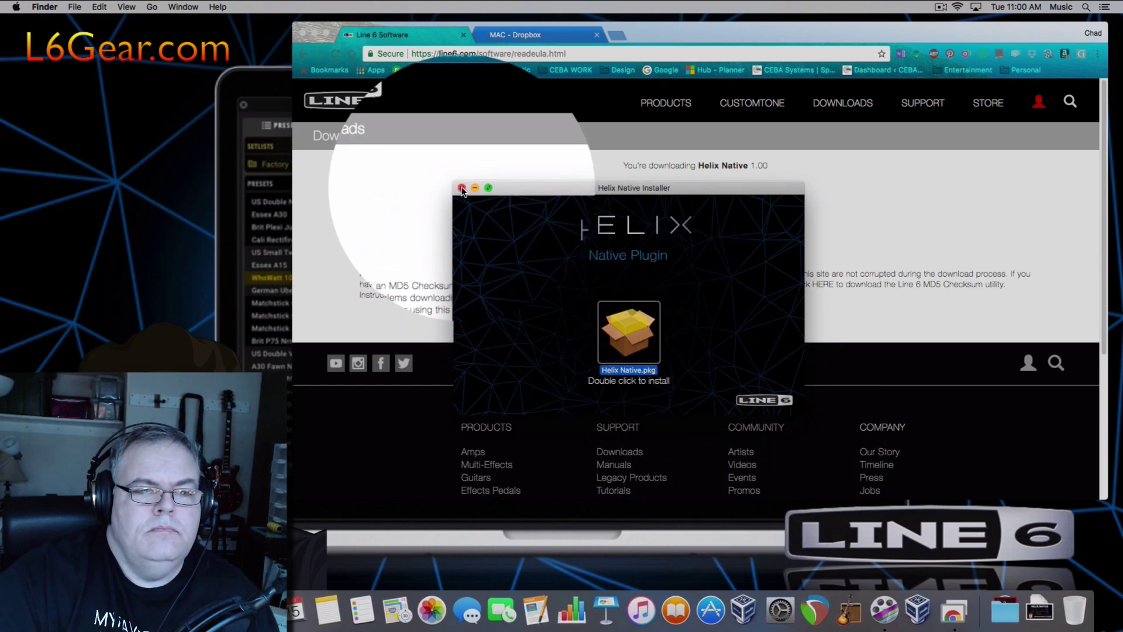
# Close the Helix Native installer window and approve opening the downloaded REAPER app.
pyautogui.click(461, 189)
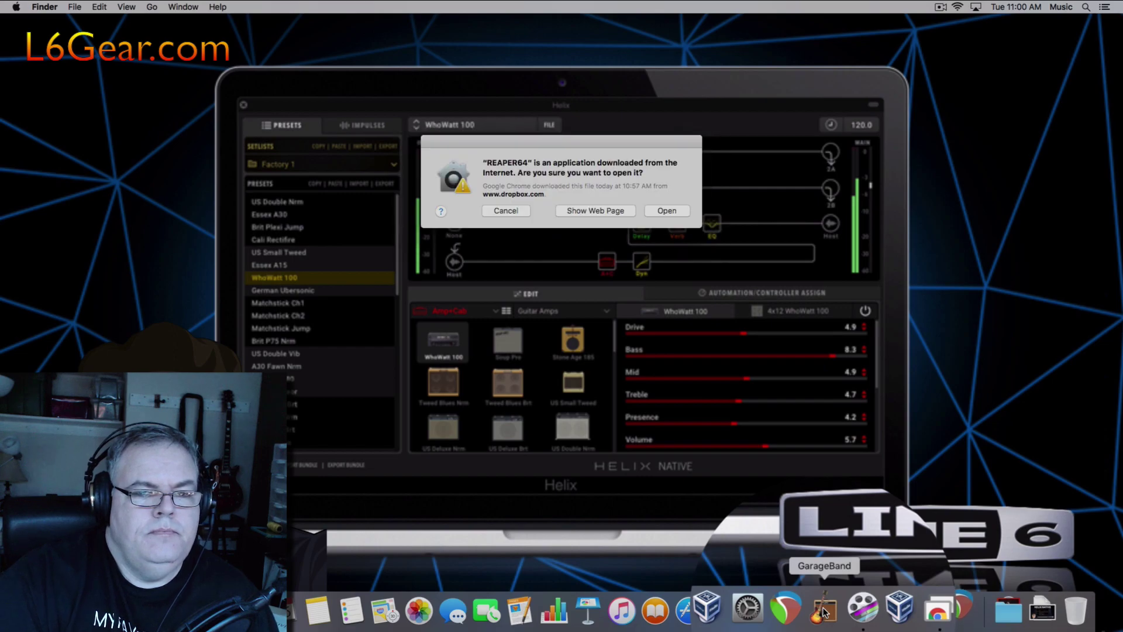
pyautogui.click(672, 212)
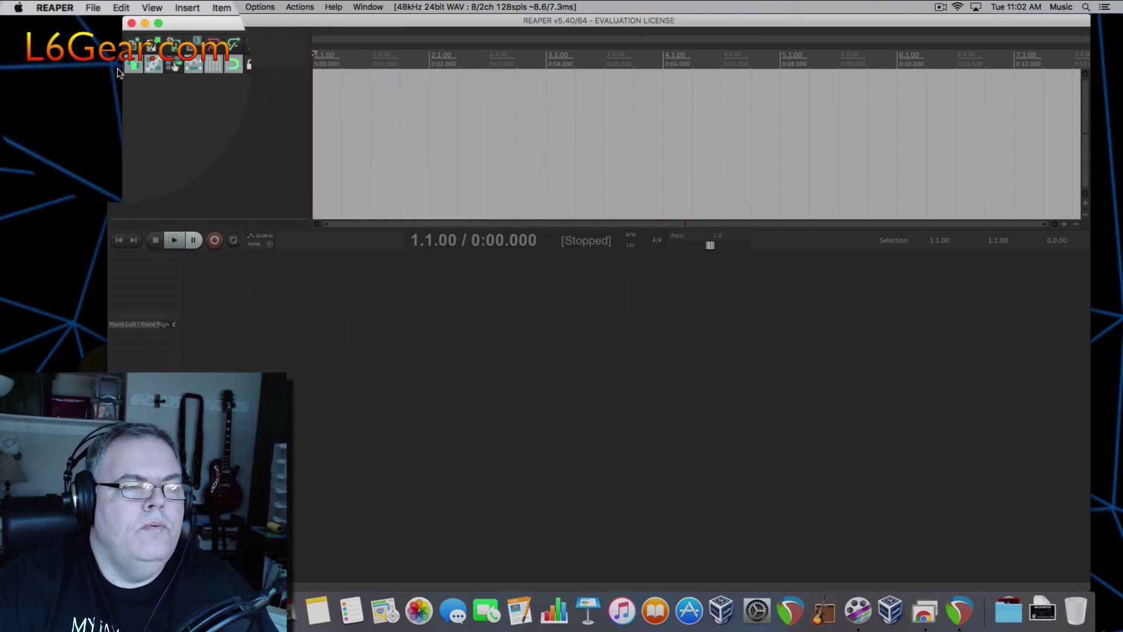
# Narrow the REAPER window and insert a new track from the Track menu.
pyautogui.moveTo(120, 39); pyautogui.dragTo(232, 36)
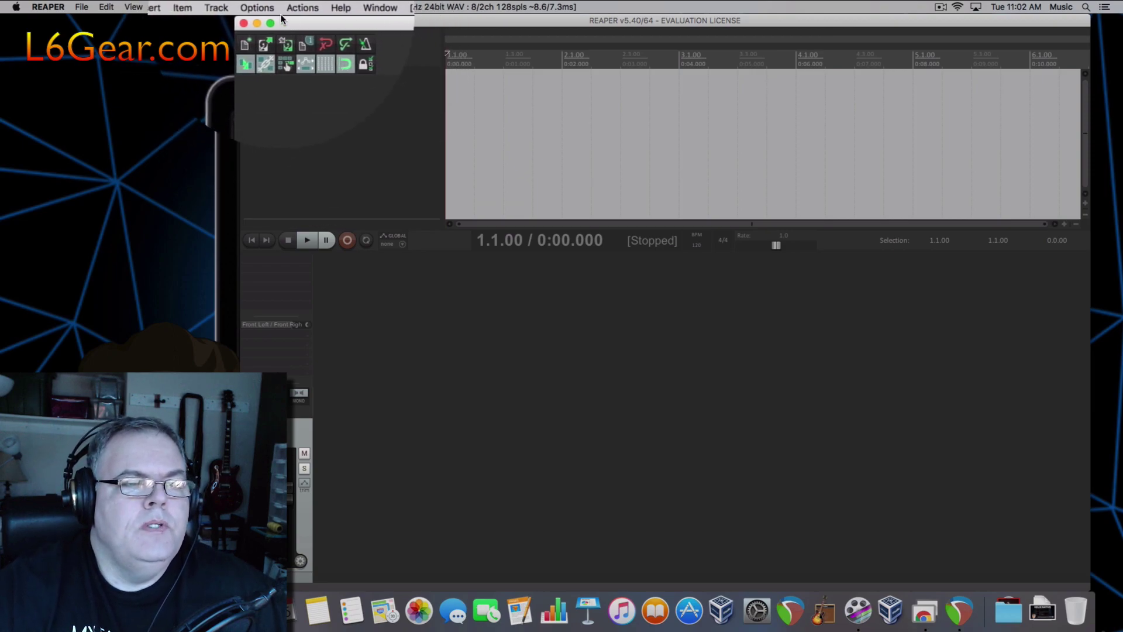
pyautogui.click(220, 7)
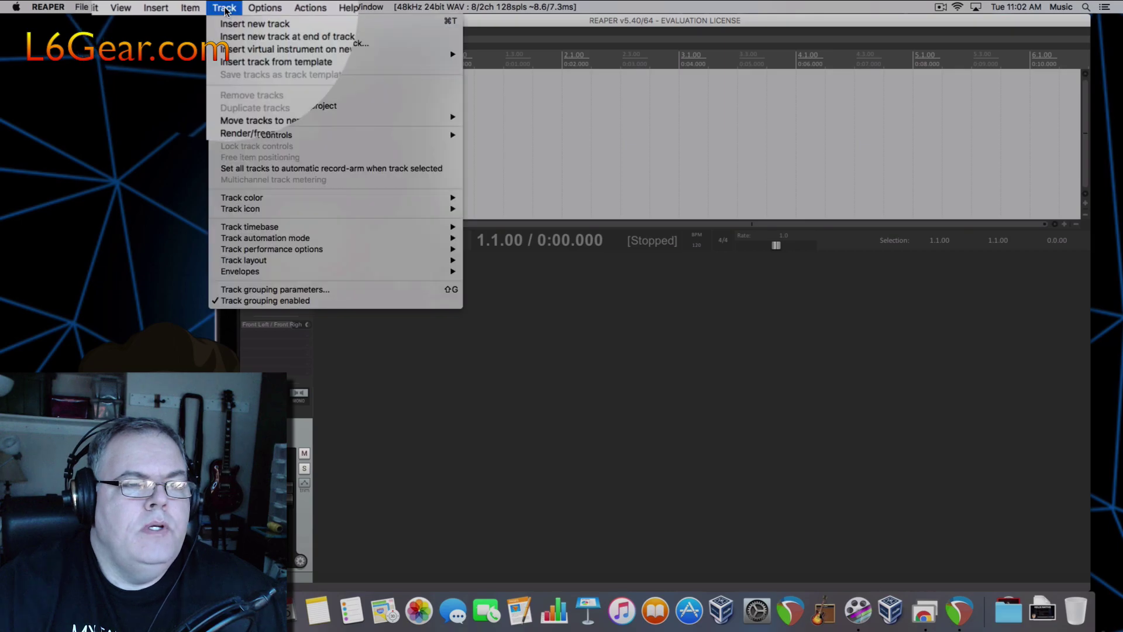
pyautogui.click(238, 24)
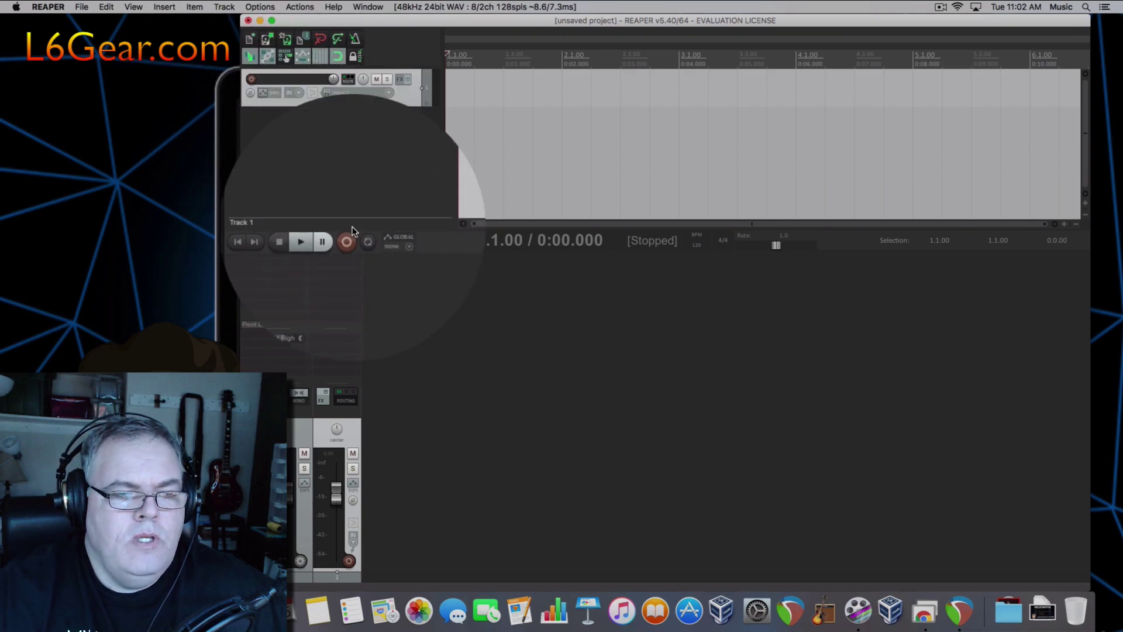
# Open Track 1's FX browser, filter to AU plugins, and add AU: Line 6: Helix Native.
pyautogui.click(321, 401)
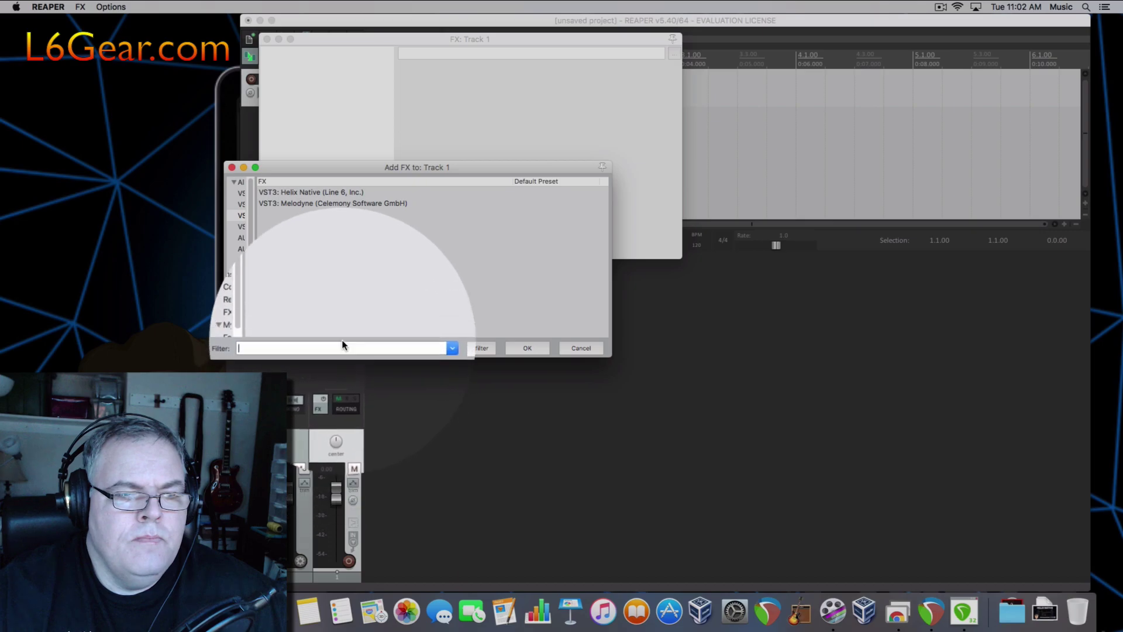
pyautogui.moveTo(255, 288); pyautogui.dragTo(321, 289)
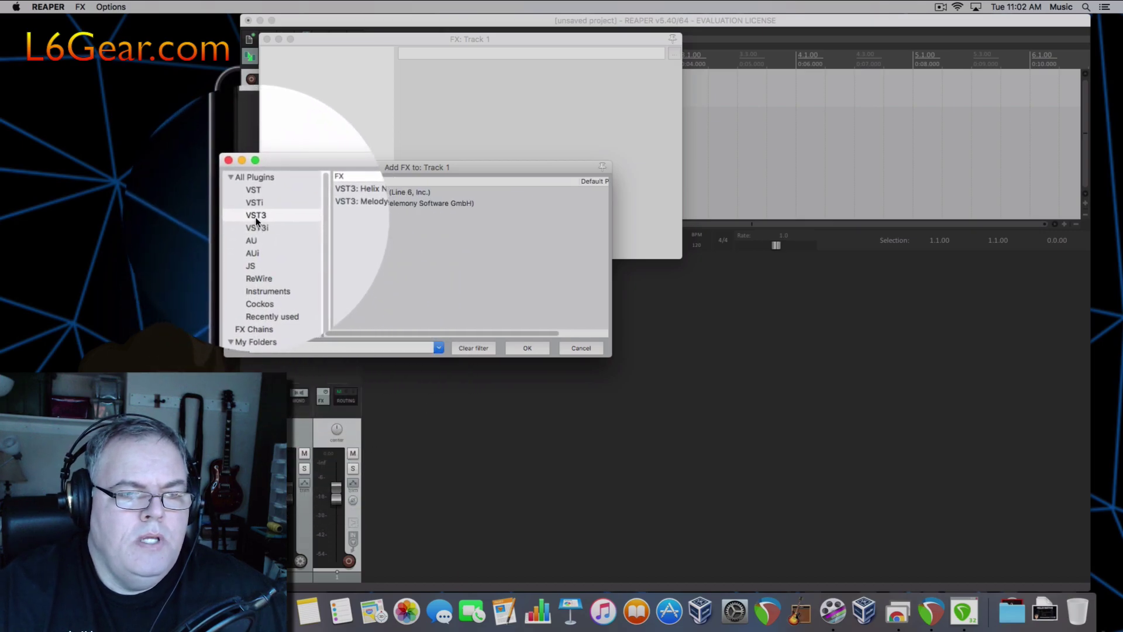
pyautogui.click(251, 240)
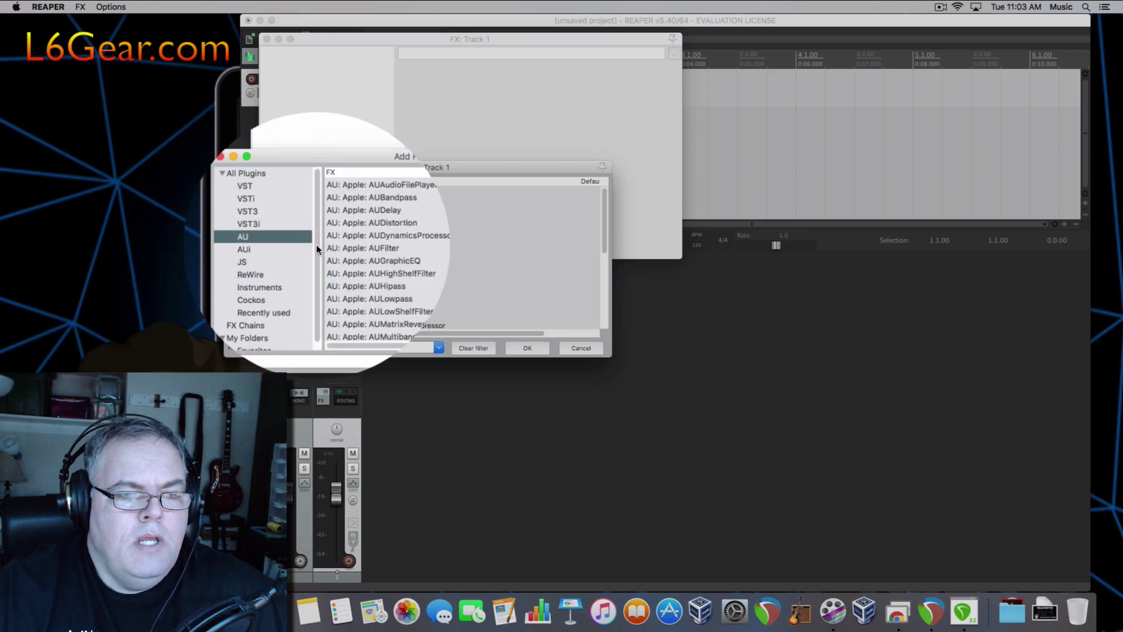
pyautogui.moveTo(606, 226); pyautogui.dragTo(605, 318)
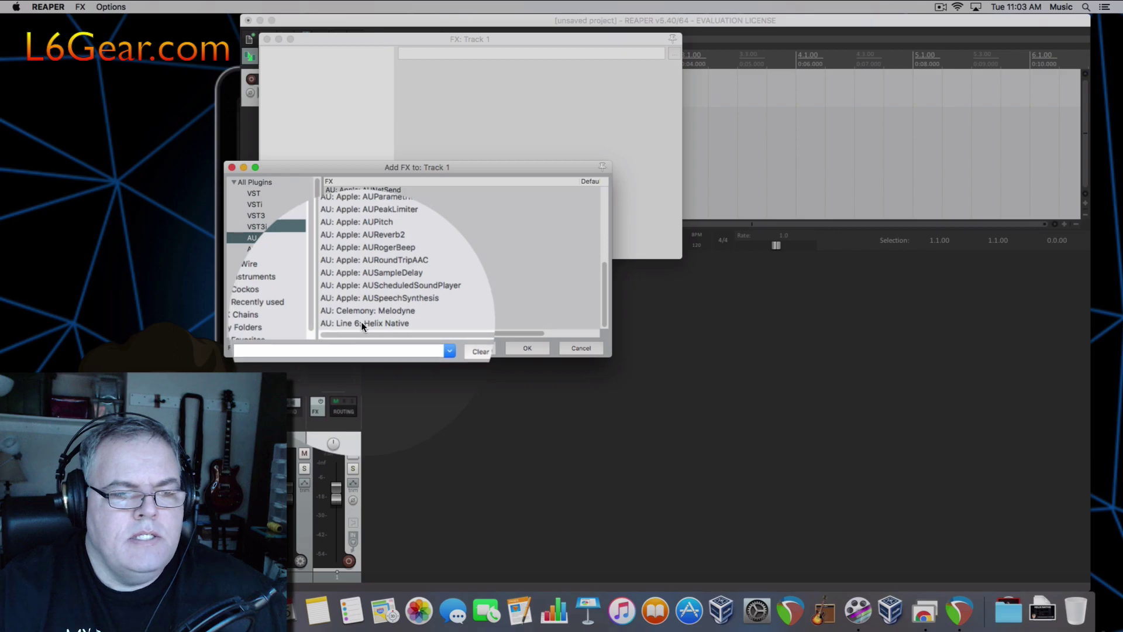
pyautogui.click(256, 216)
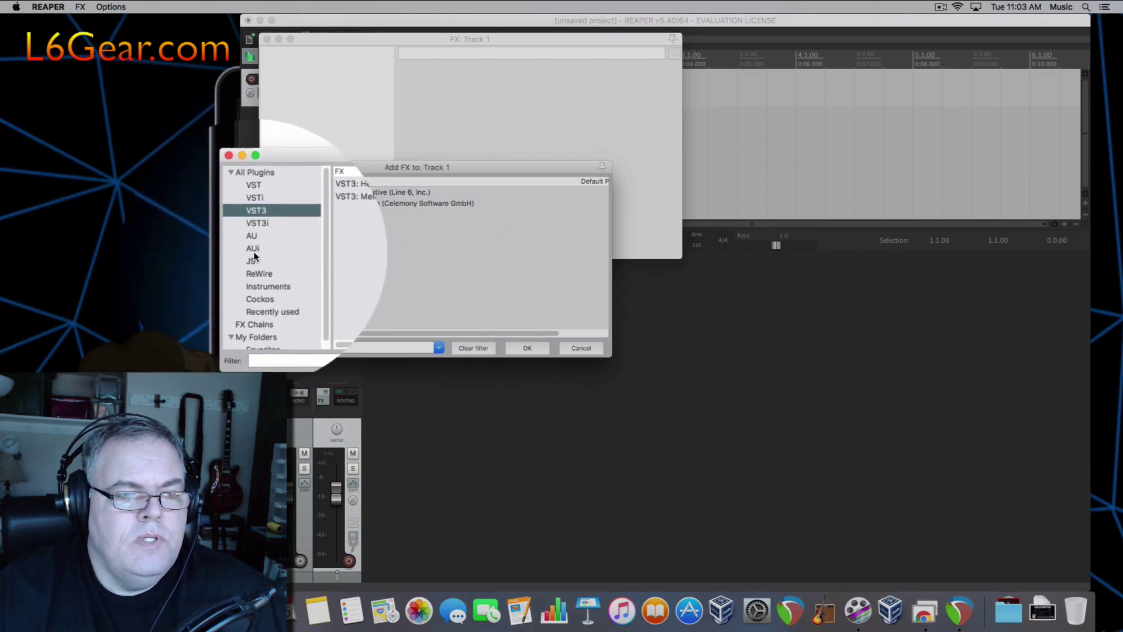
pyautogui.click(252, 237)
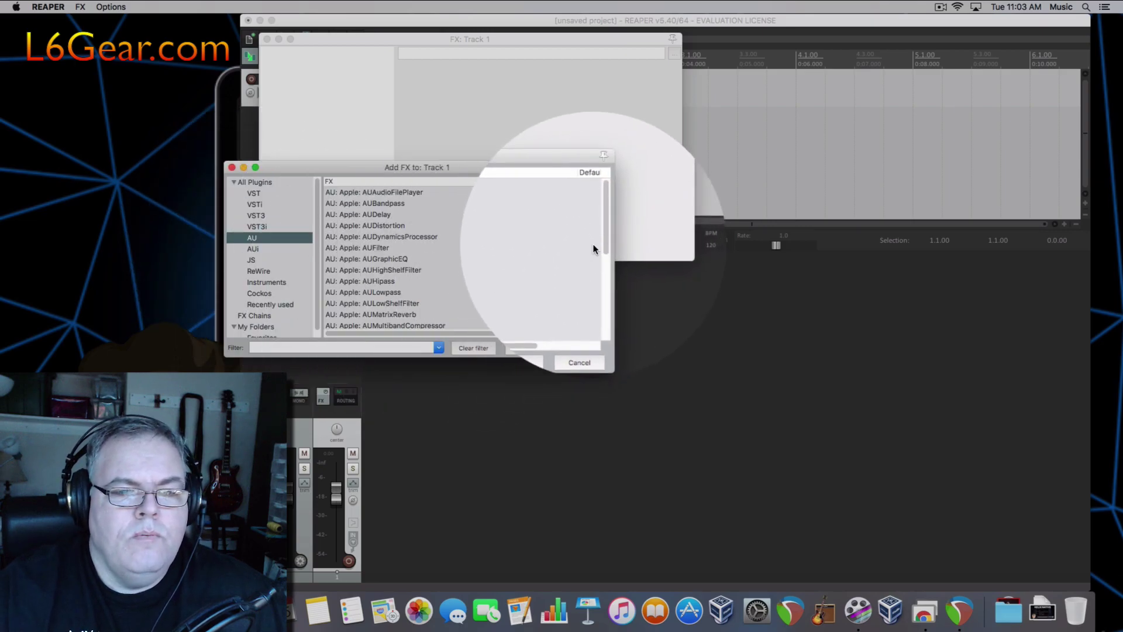
pyautogui.moveTo(603, 240); pyautogui.dragTo(604, 314)
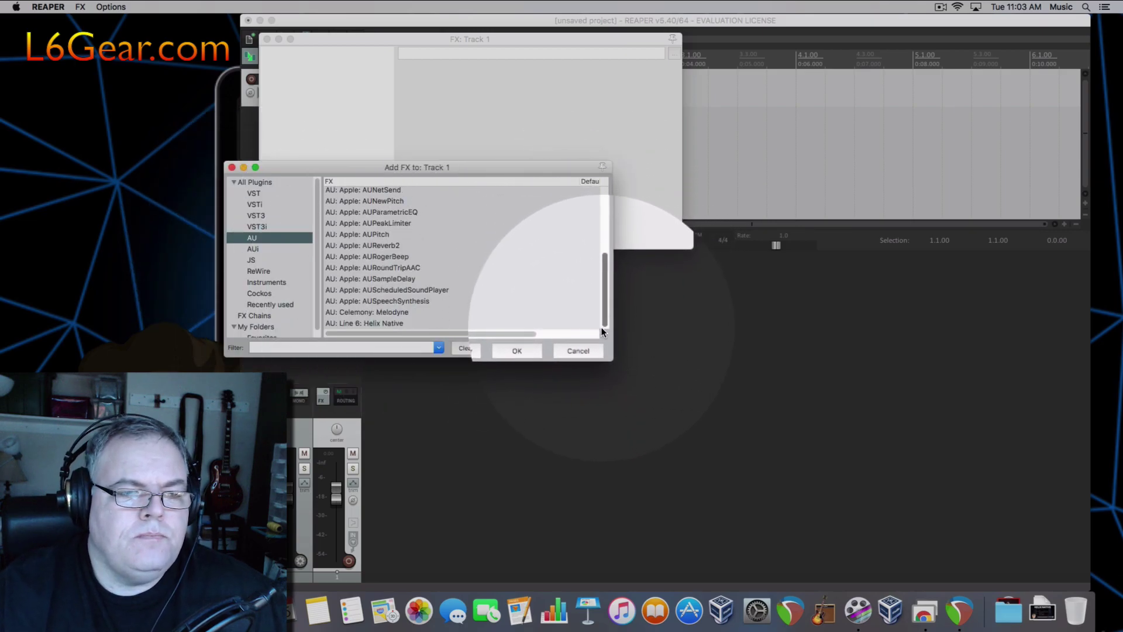
pyautogui.click(390, 323)
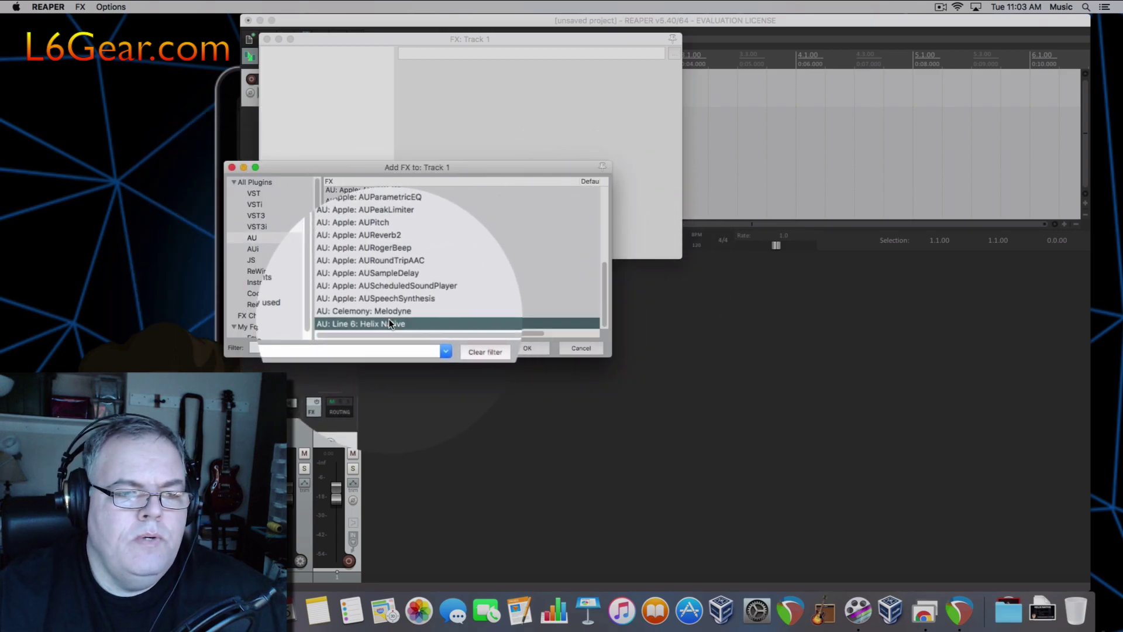
pyautogui.click(527, 348)
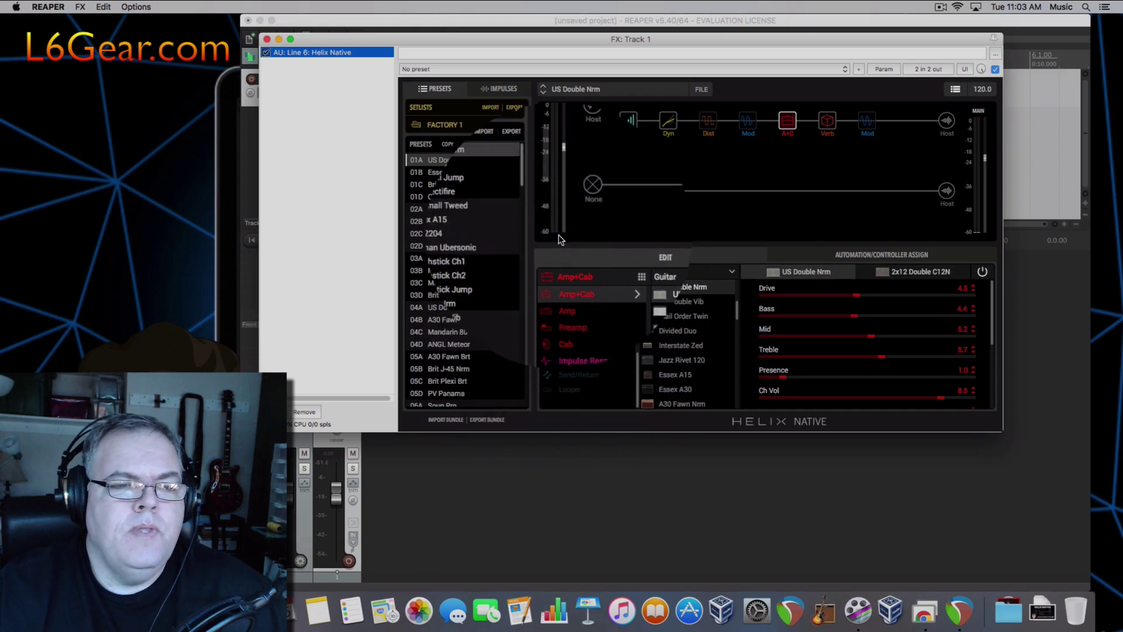
# Move the FX: Track 1 Helix Native window down and right so the arrange view stays visible.
pyautogui.moveTo(564, 161)
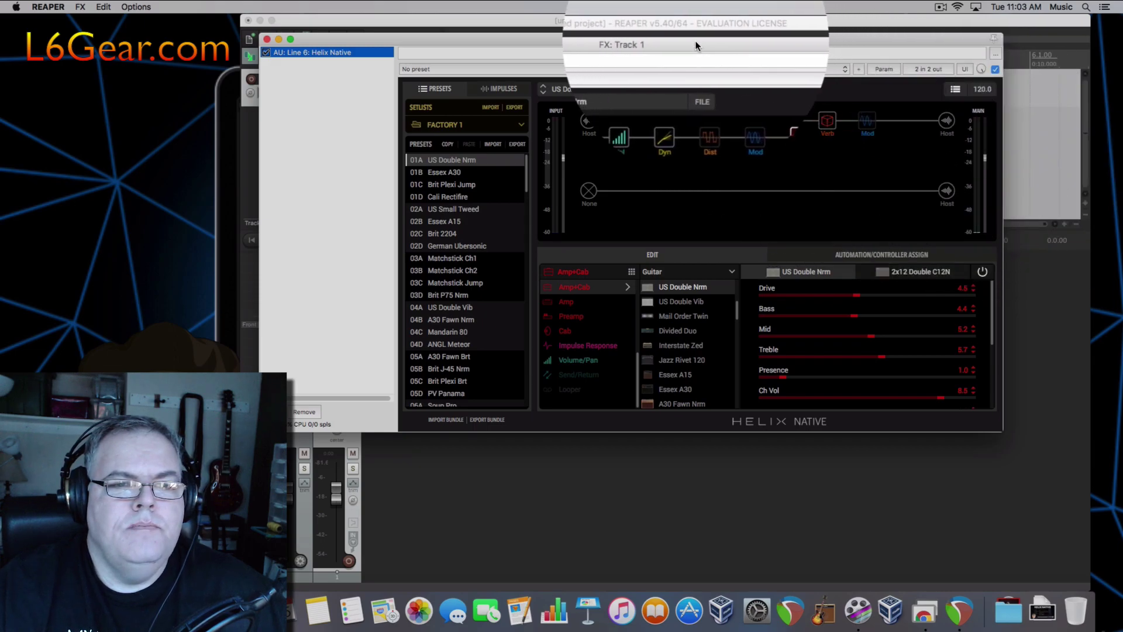
pyautogui.moveTo(695, 40); pyautogui.dragTo(797, 189)
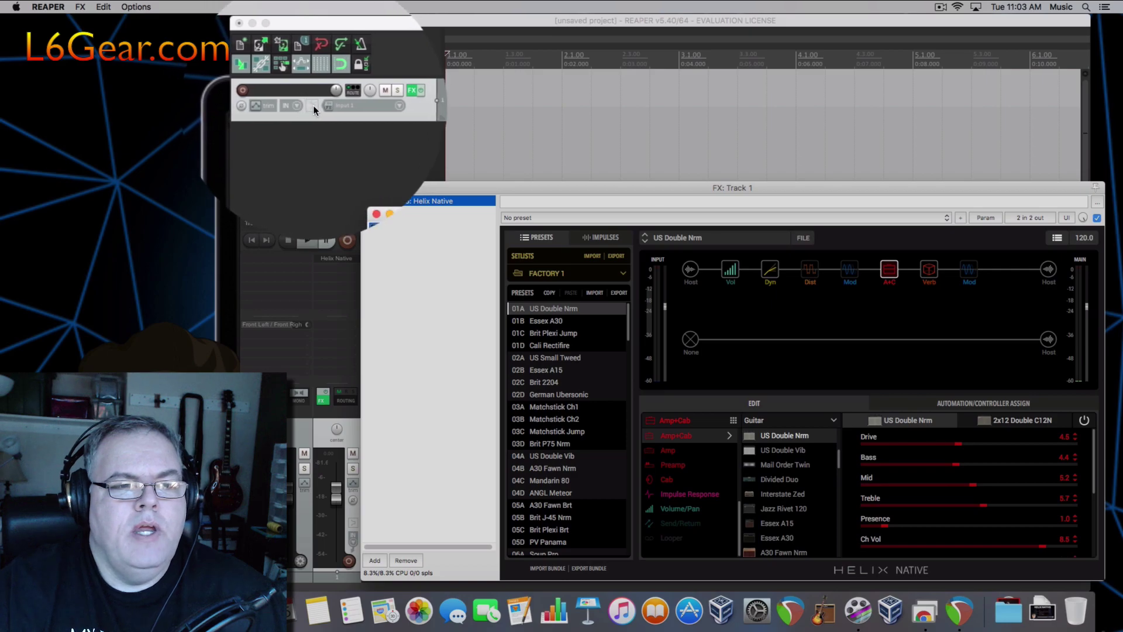
pyautogui.click(311, 105)
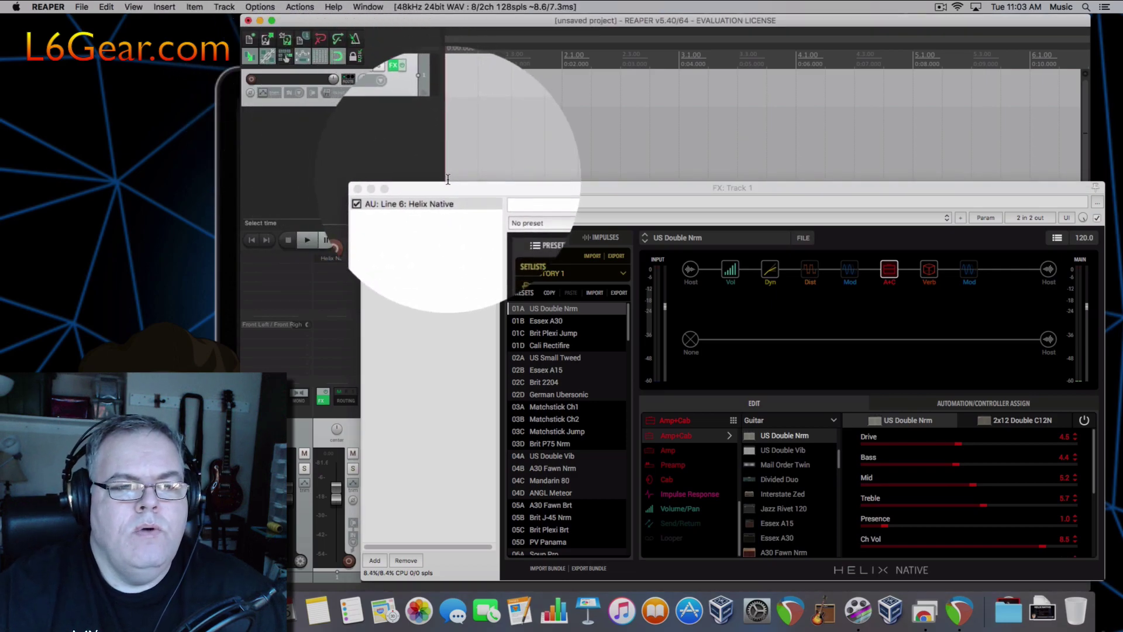
pyautogui.moveTo(443, 186); pyautogui.dragTo(469, 143)
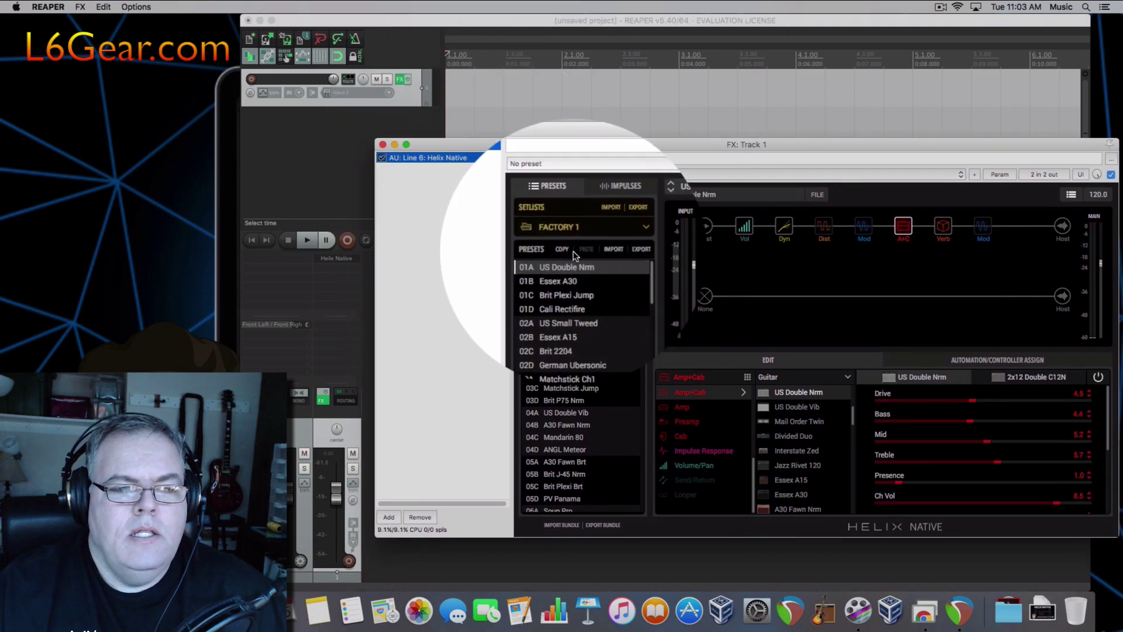
# Load the empty 03C New Preset from Helix Native's USER 1 setlist.
pyautogui.click(585, 226)
pyautogui.click(561, 270)
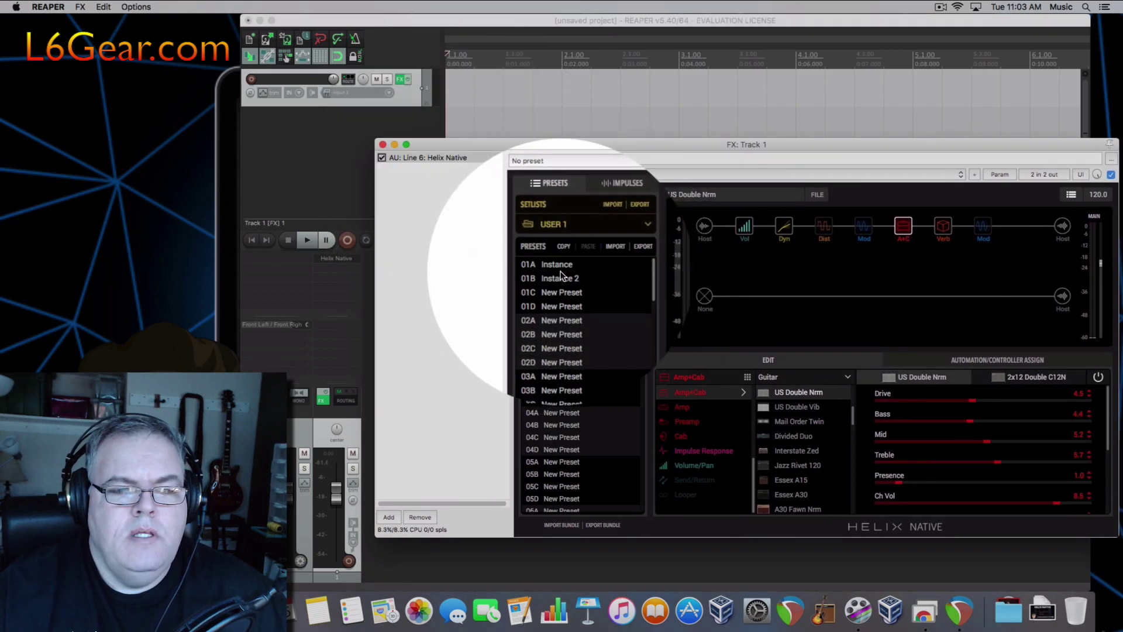
pyautogui.scroll(-1, 559, 351)
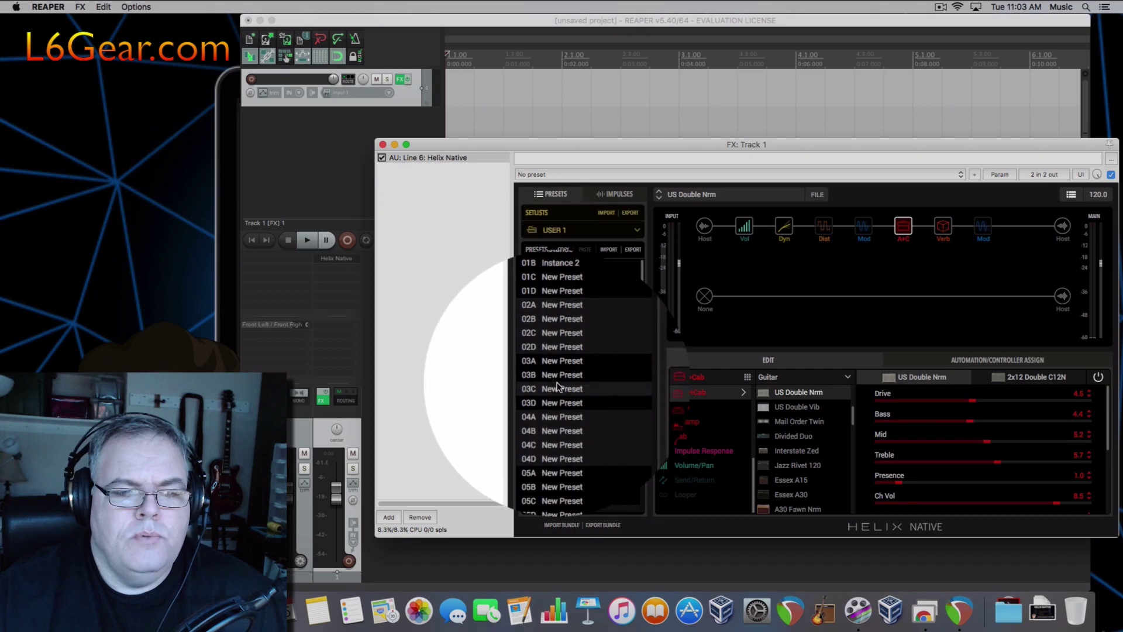
pyautogui.click(559, 388)
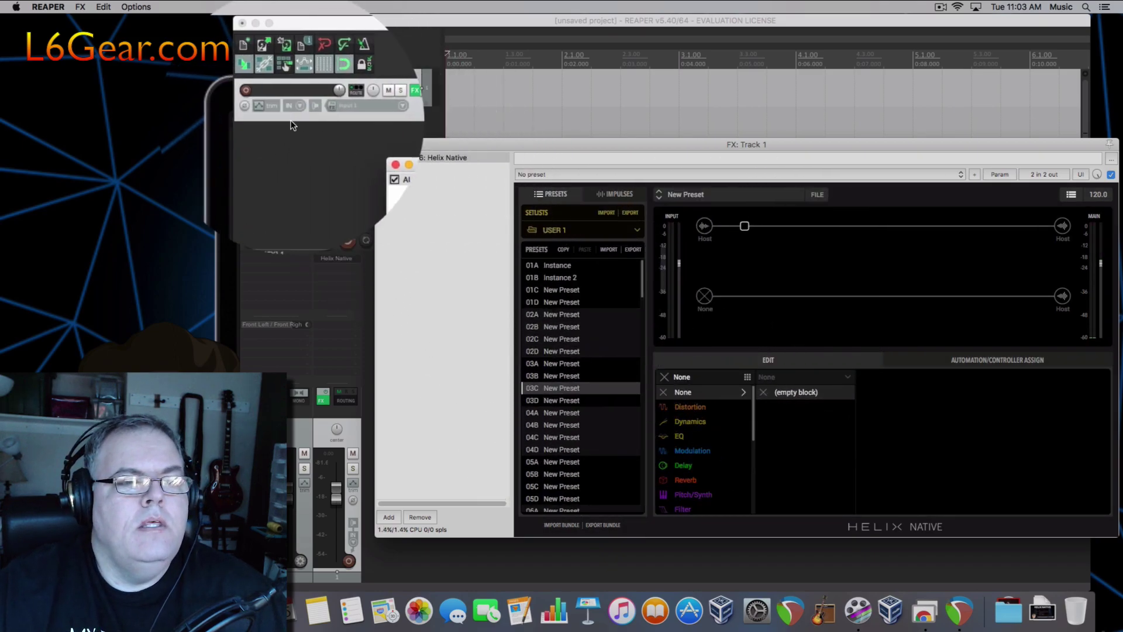
# Record-arm Track 1 and nudge the plugin window slightly left.
pyautogui.click(251, 91)
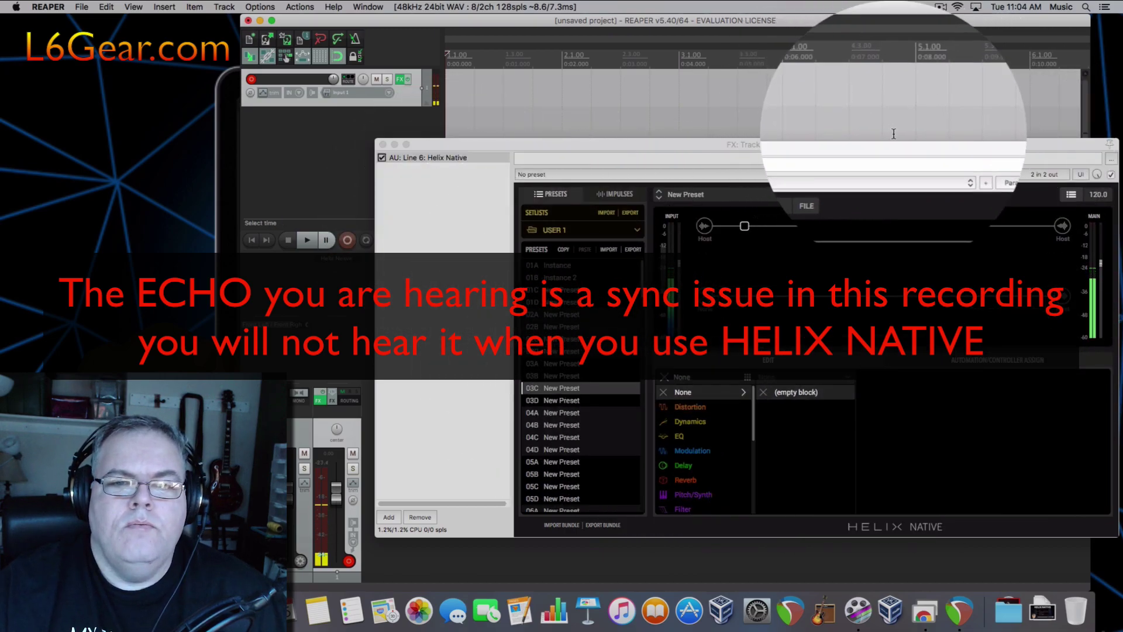
pyautogui.moveTo(887, 147); pyautogui.dragTo(851, 144)
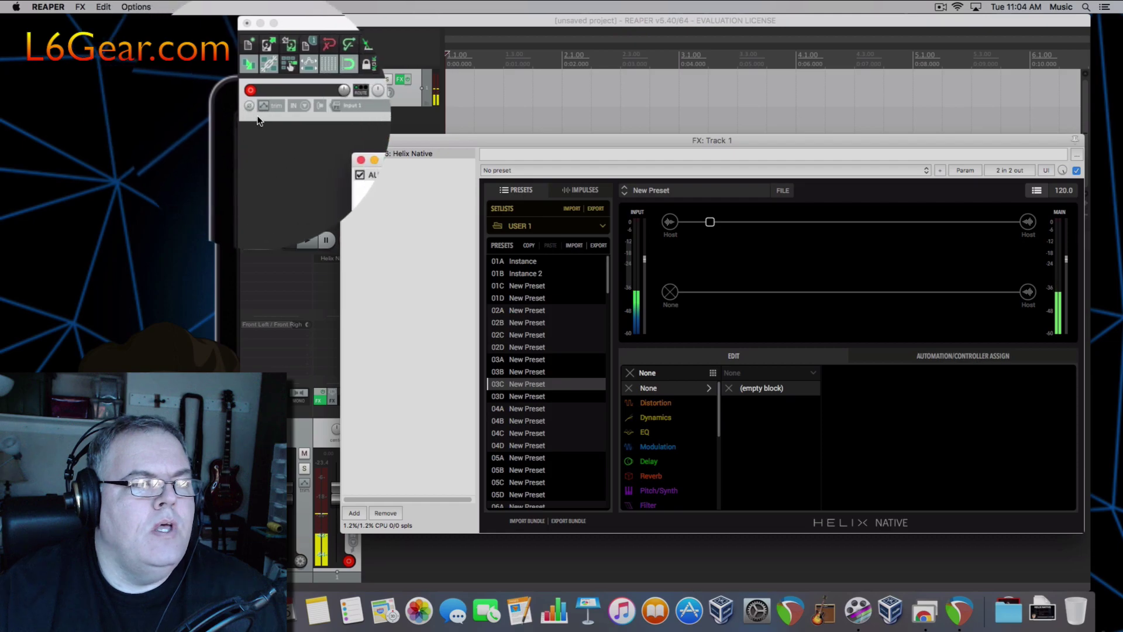
pyautogui.click(281, 152)
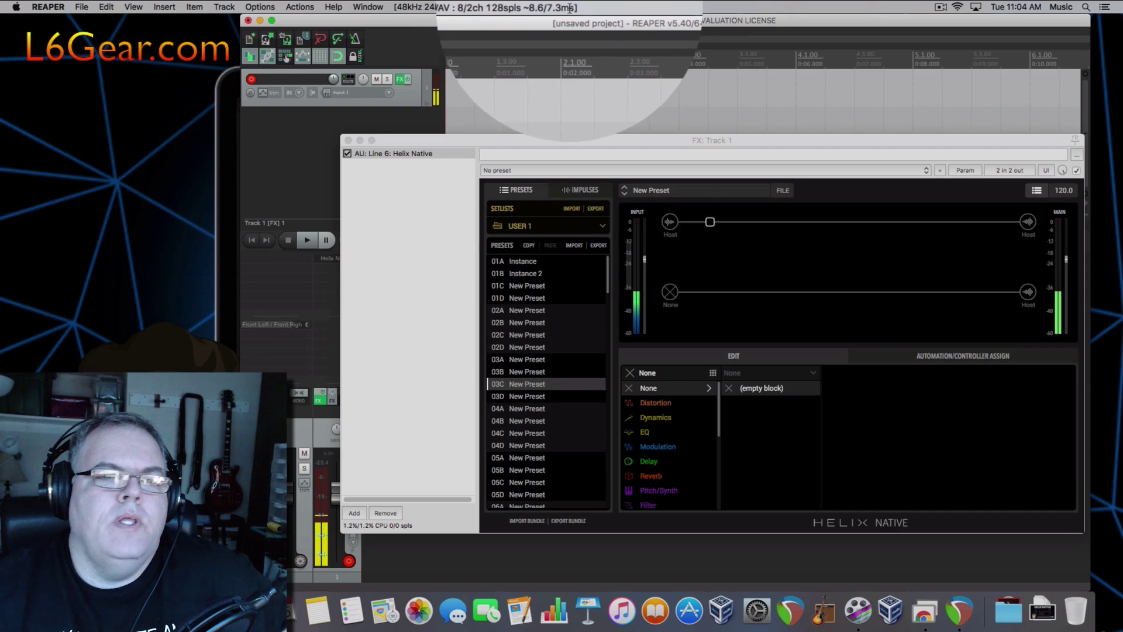
# Check the audio device settings and Audio MIDI Setup, then close them and REAPER Preferences.
pyautogui.click(501, 7)
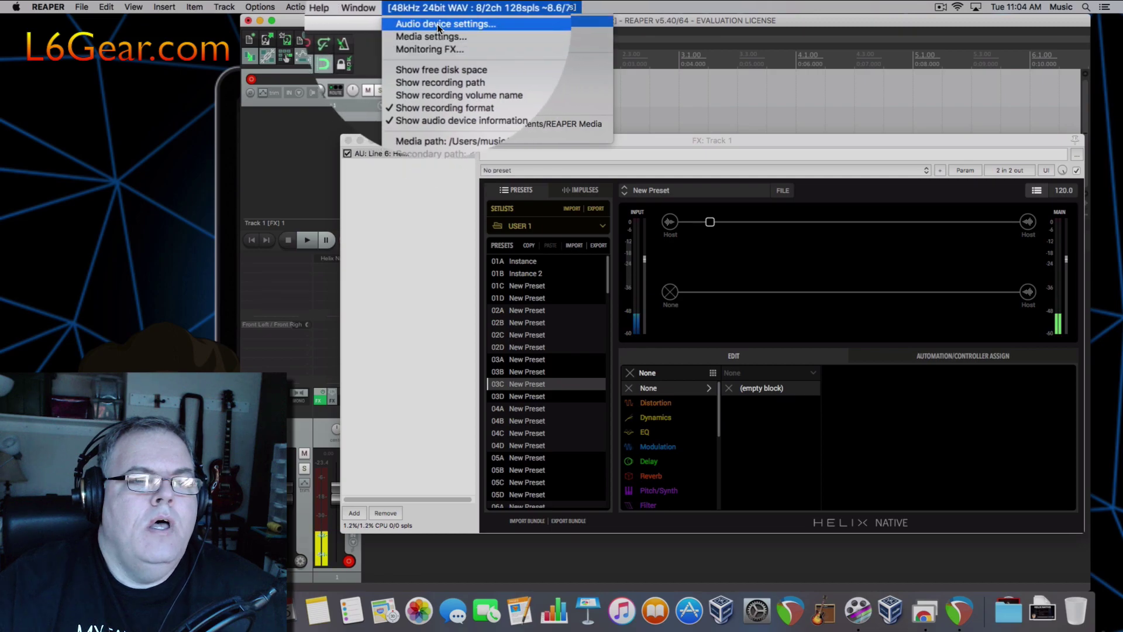
pyautogui.click(437, 23)
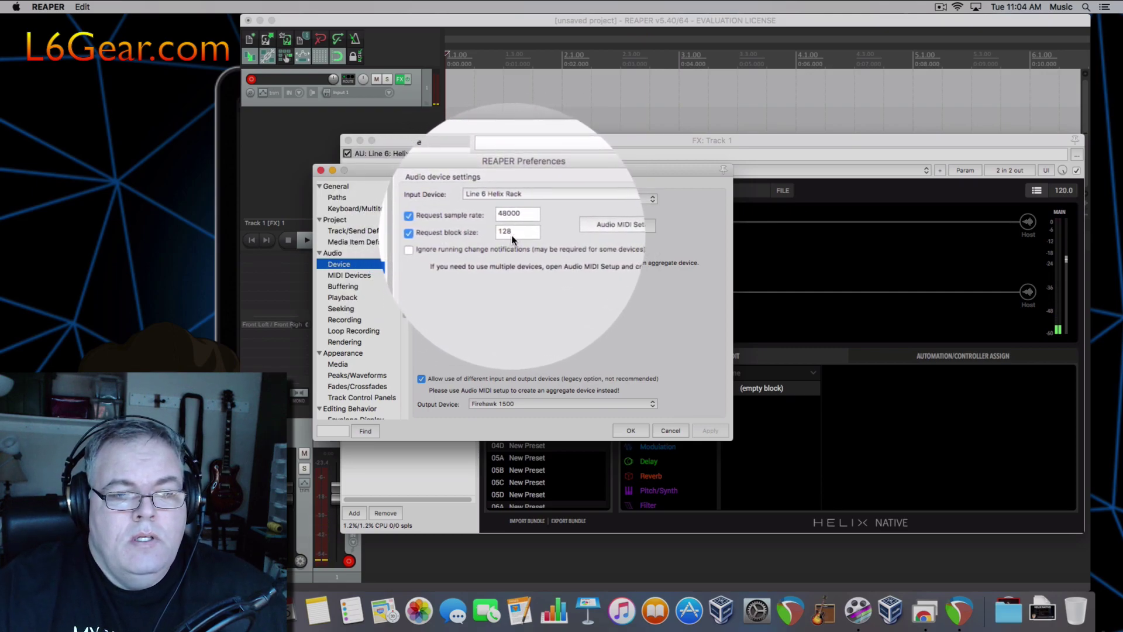
pyautogui.click(613, 228)
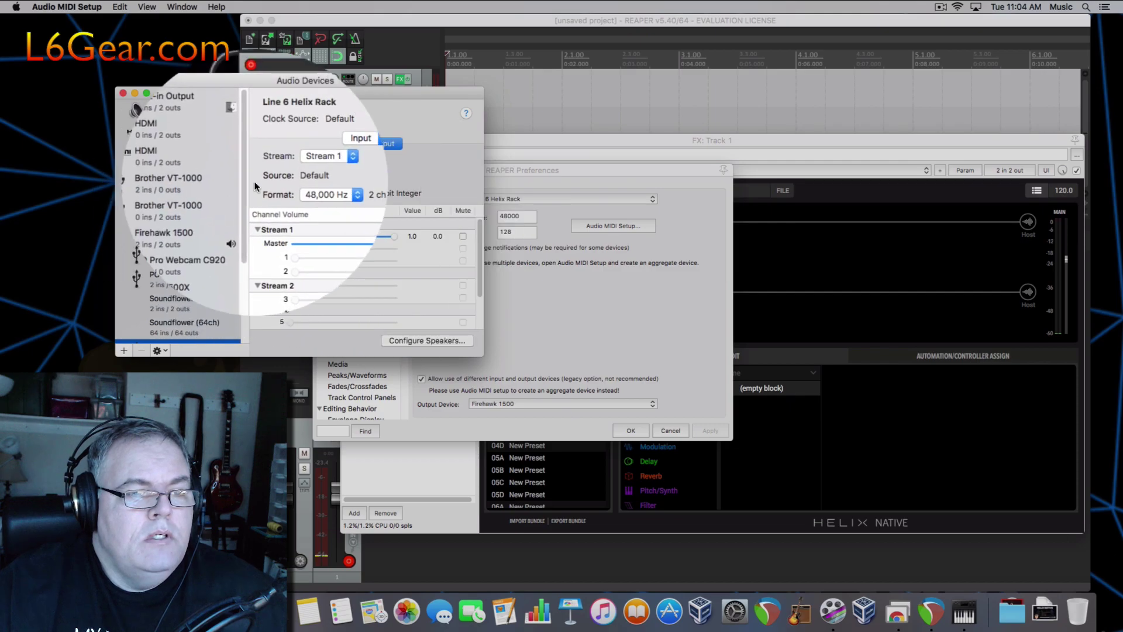
pyautogui.click(132, 114)
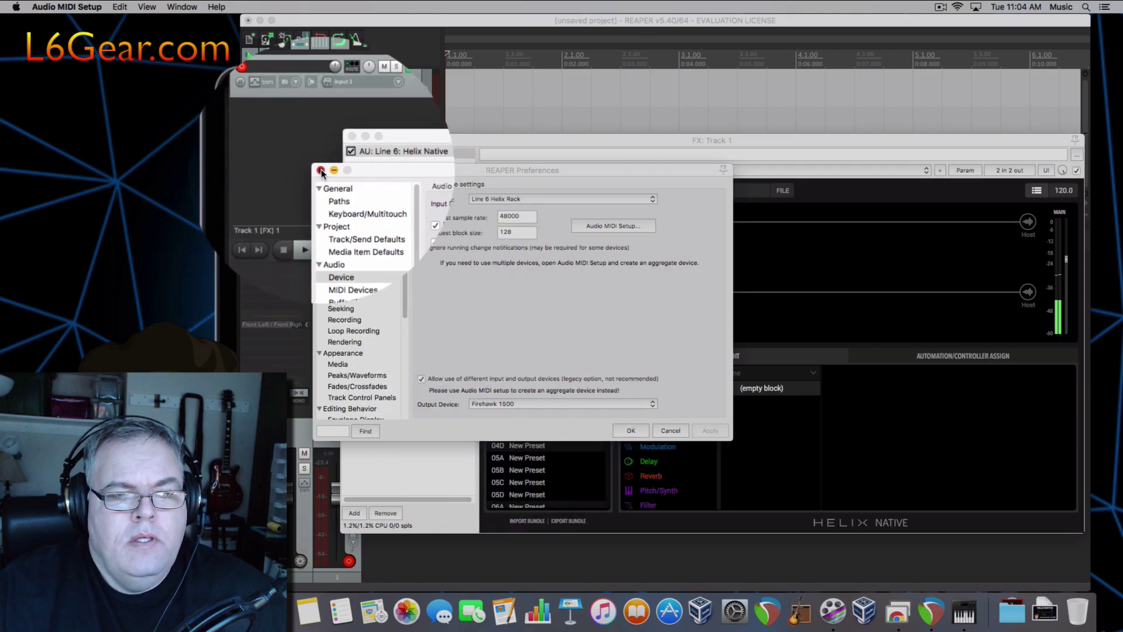
pyautogui.click(321, 171)
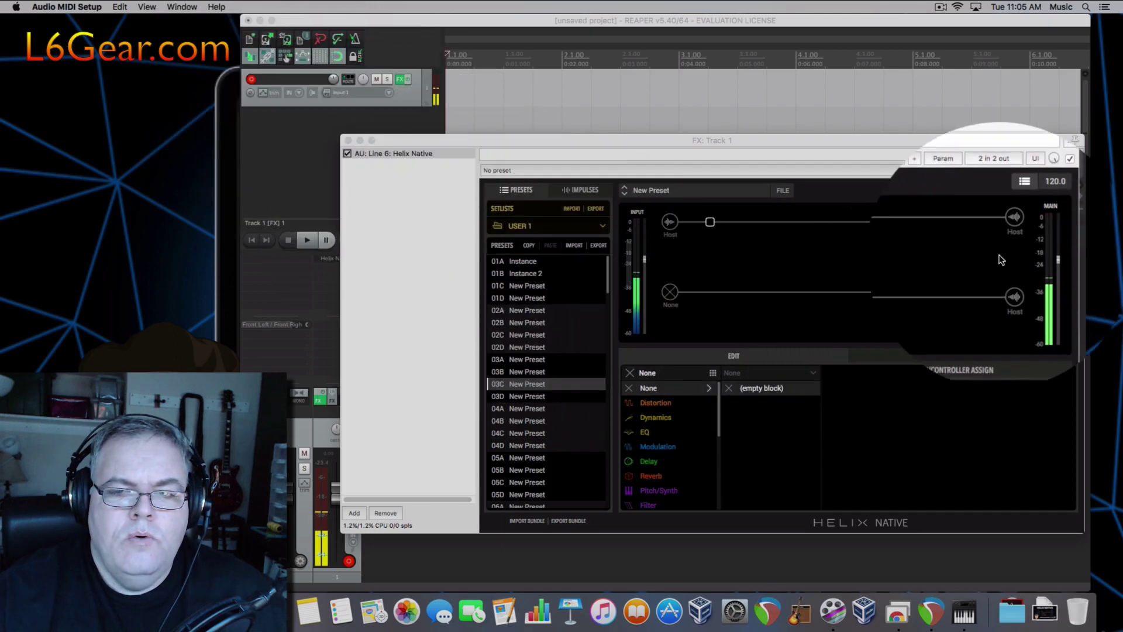
# Insert a Delay > Stereo > Ping Pong block into an empty slot on the Helix path.
pyautogui.click(984, 227)
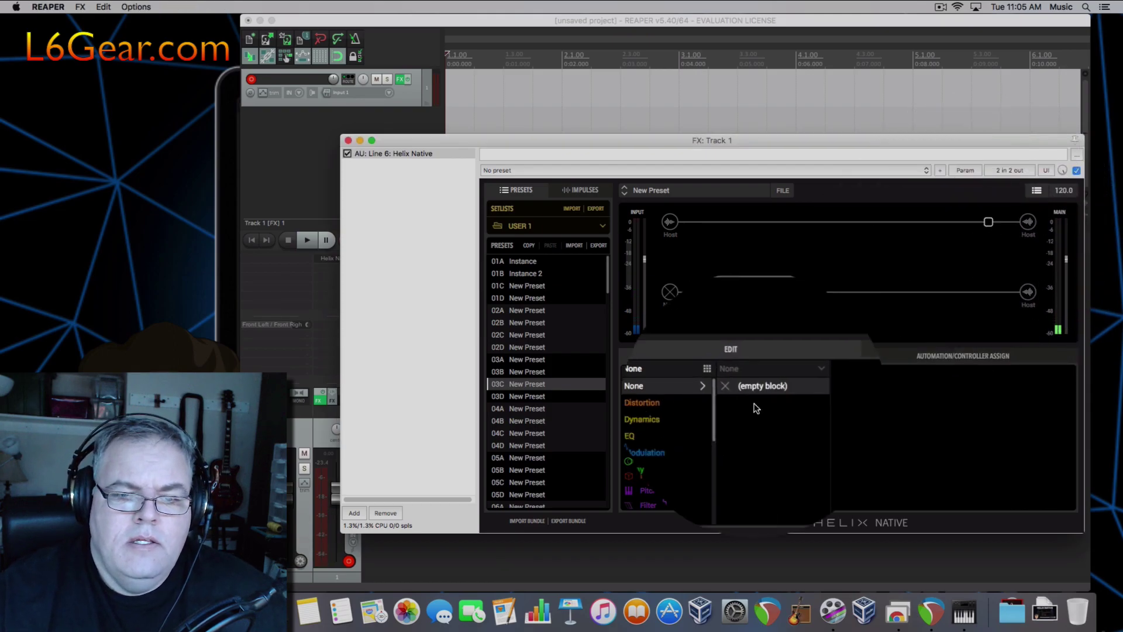
pyautogui.scroll(-3, 717, 468)
pyautogui.scroll(2, 717, 468)
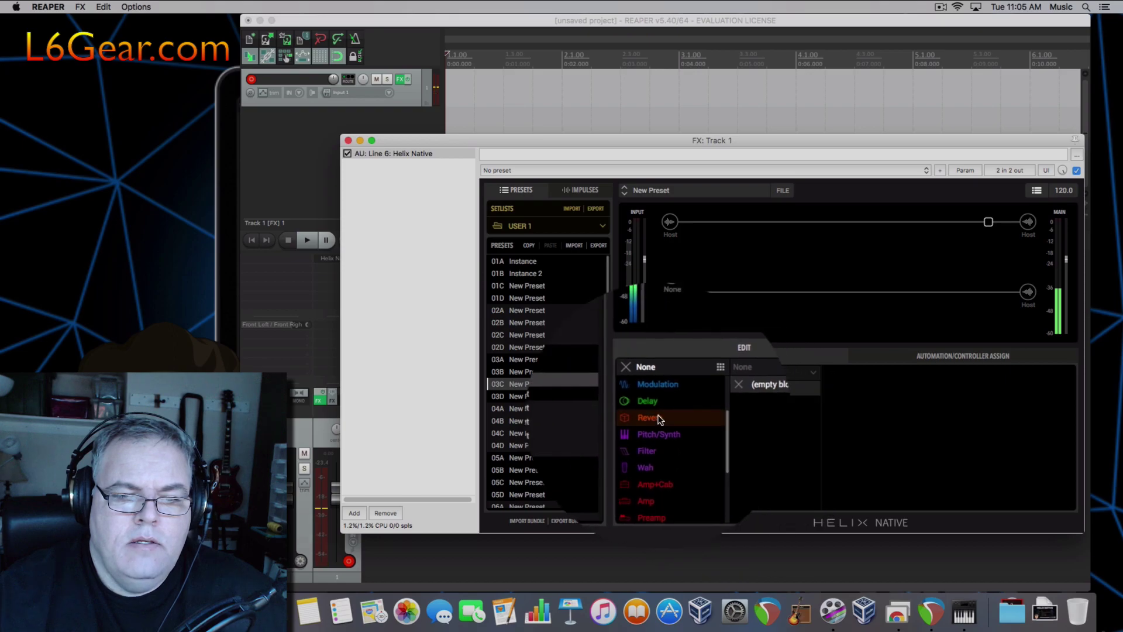
pyautogui.click(646, 403)
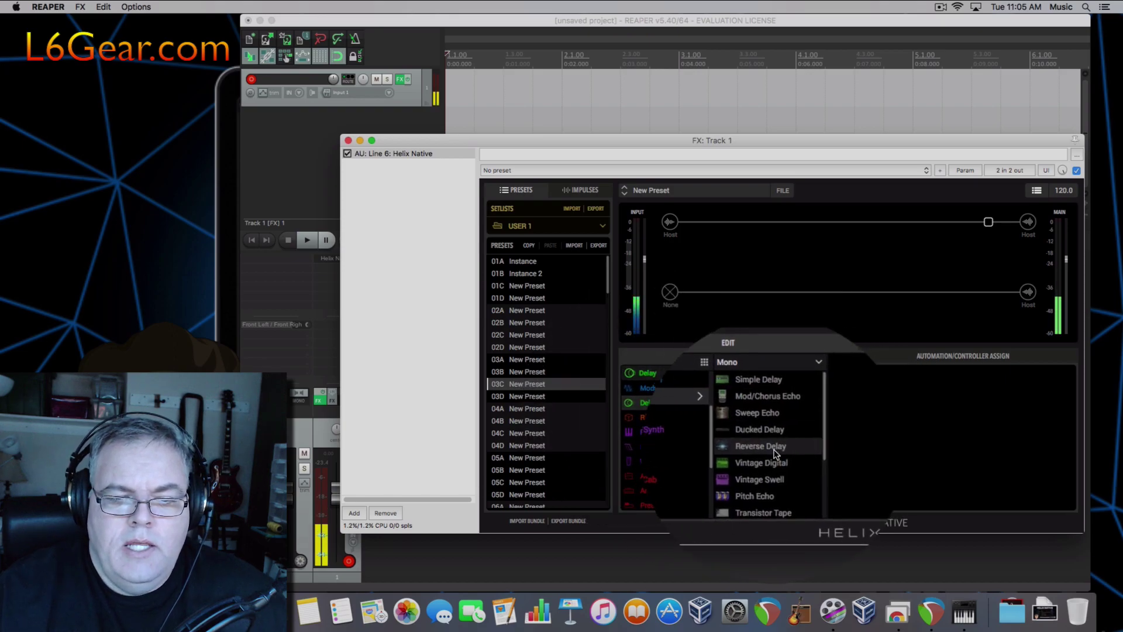
pyautogui.click(764, 365)
pyautogui.click(754, 402)
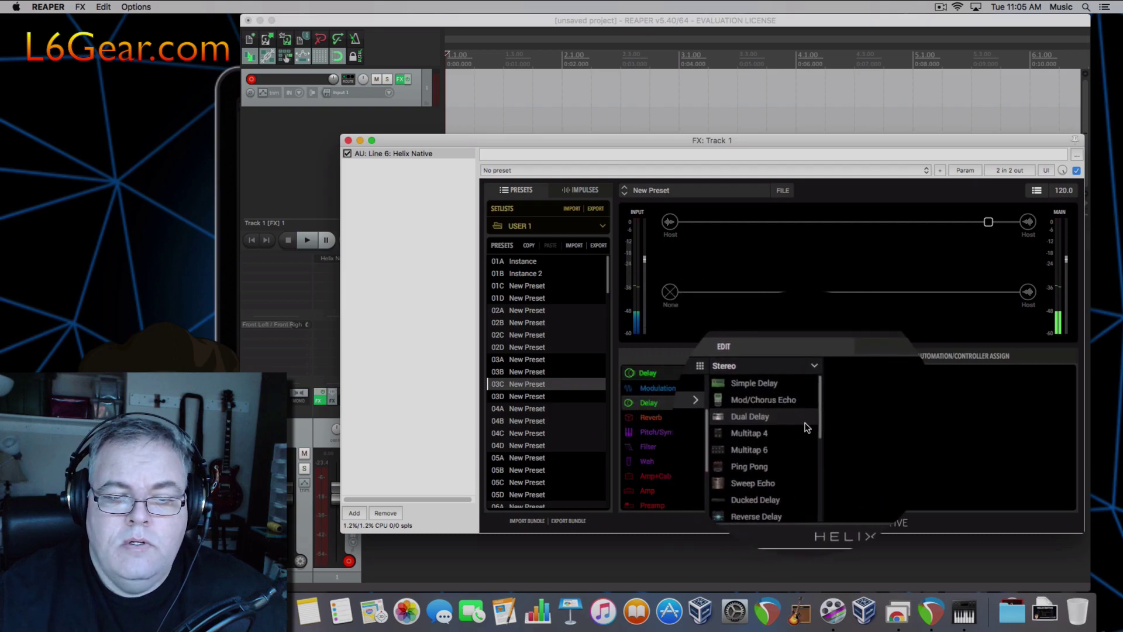
pyautogui.click(757, 462)
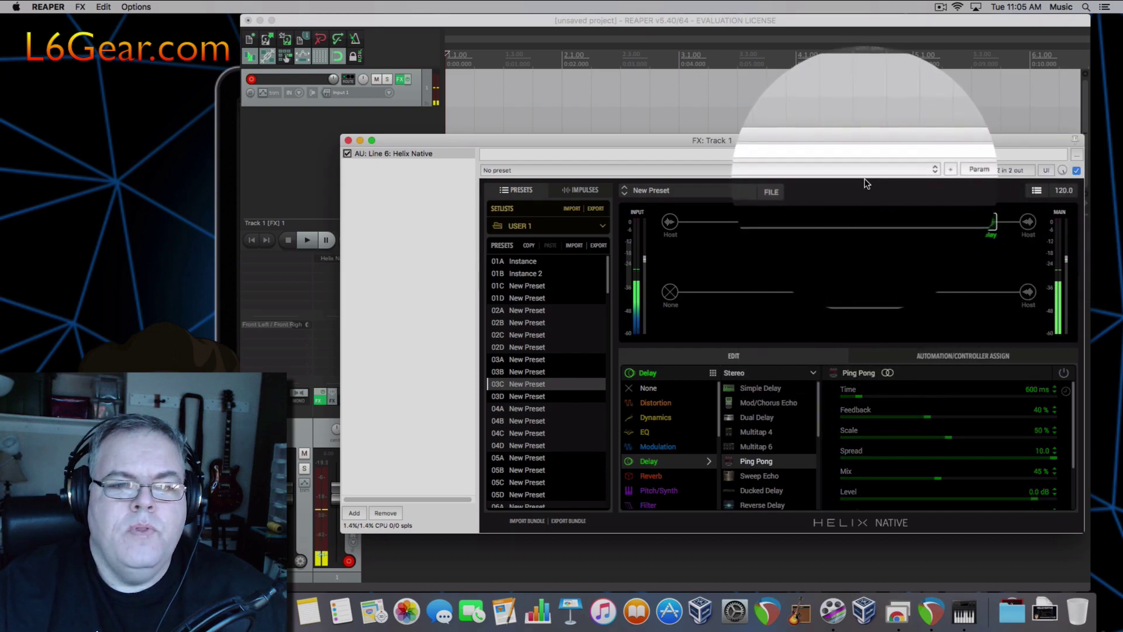
pyautogui.moveTo(783, 143)
pyautogui.mouseDown()
pyautogui.moveTo(760, 138)
pyautogui.moveTo(774, 138)
pyautogui.mouseUp()
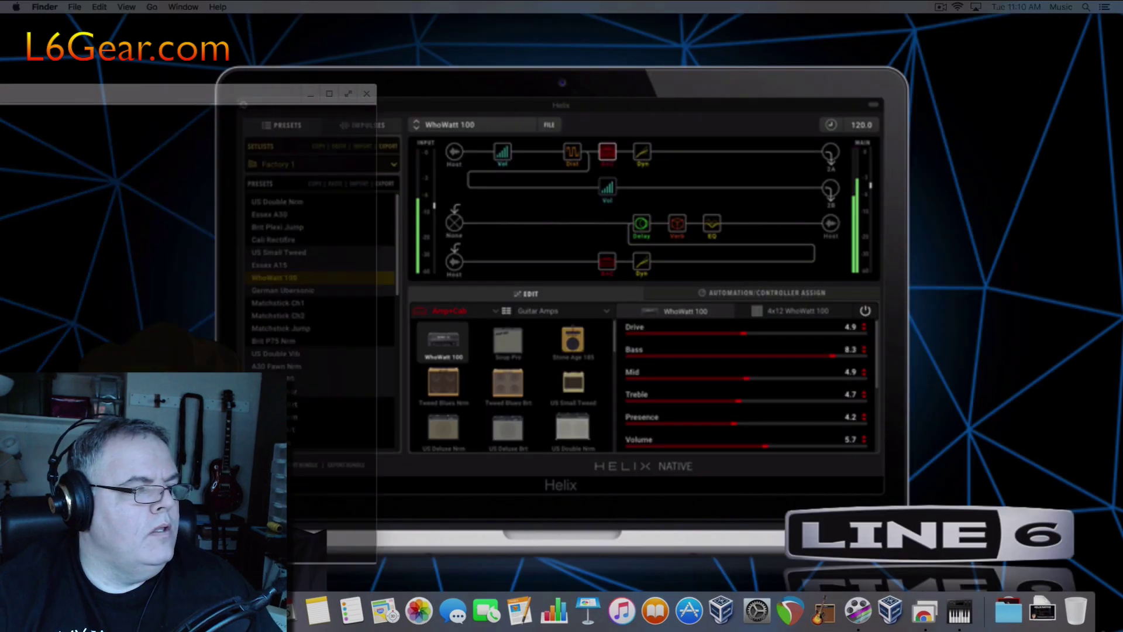
# Position the remote desktop window and bring up Chrome showing the Dropbox folder.
pyautogui.moveTo(237, 88); pyautogui.dragTo(499, 42)
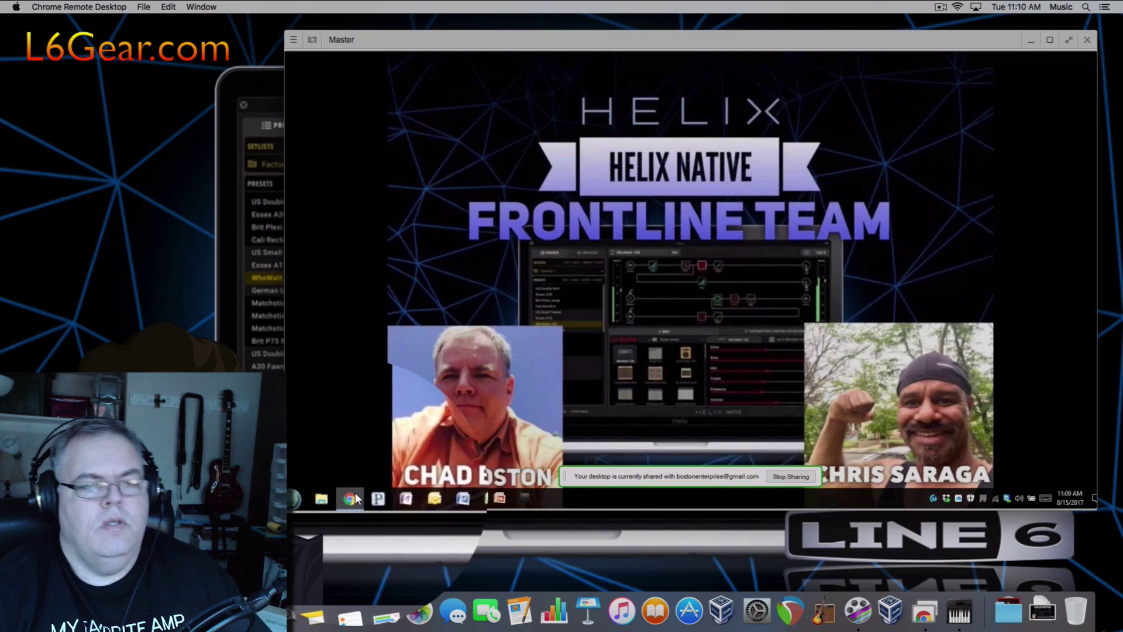
pyautogui.click(354, 495)
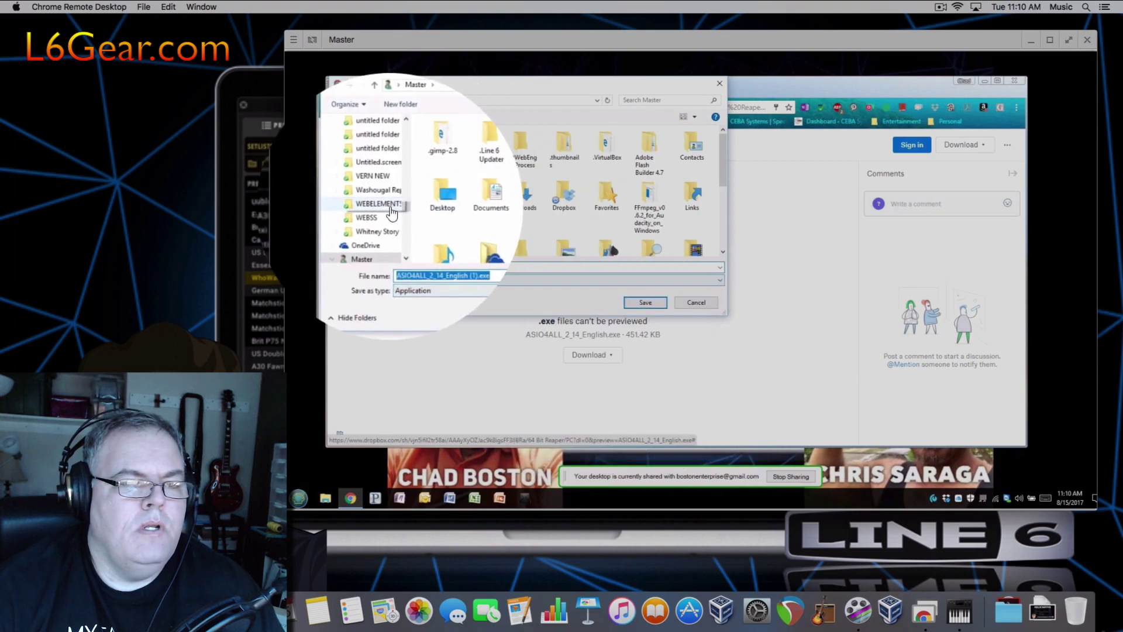
# Save ASIO4ALL_2_14_English.exe to the remote PC's Desktop.
pyautogui.scroll(-5, 408, 215)
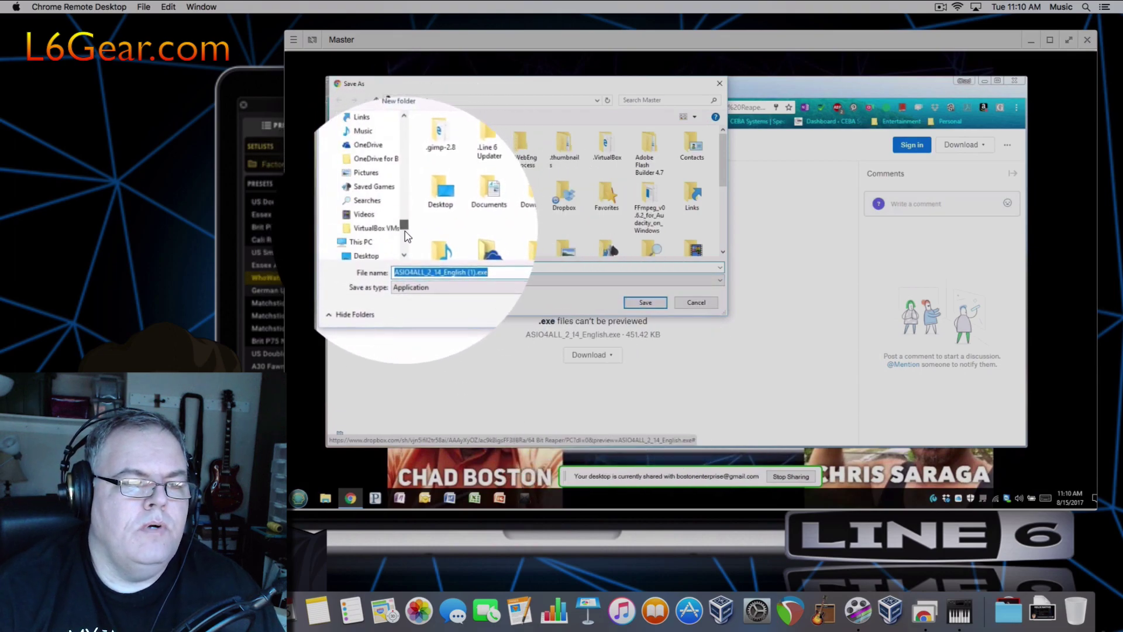
pyautogui.scroll(7, 407, 212)
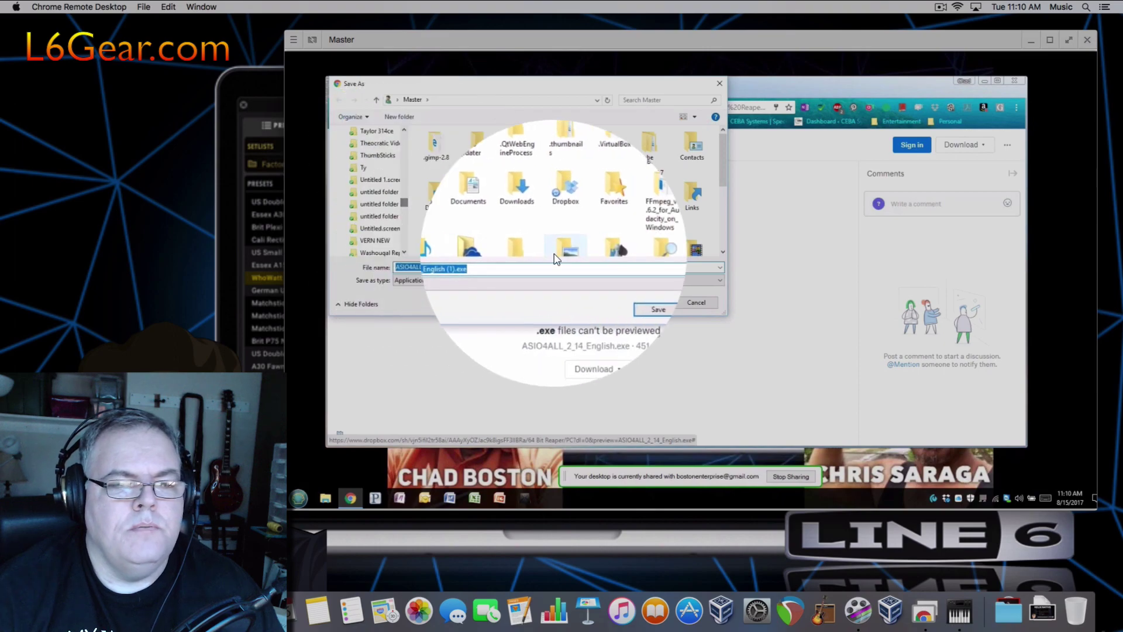
pyautogui.scroll(-6, 408, 204)
pyautogui.scroll(3, 406, 212)
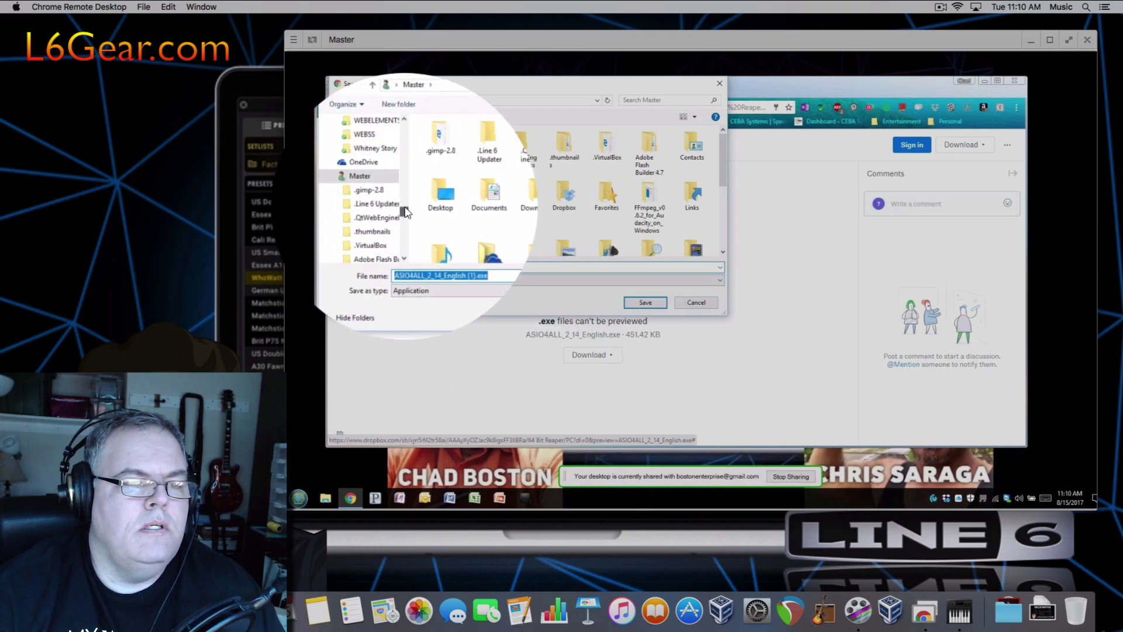
pyautogui.scroll(-2, 405, 212)
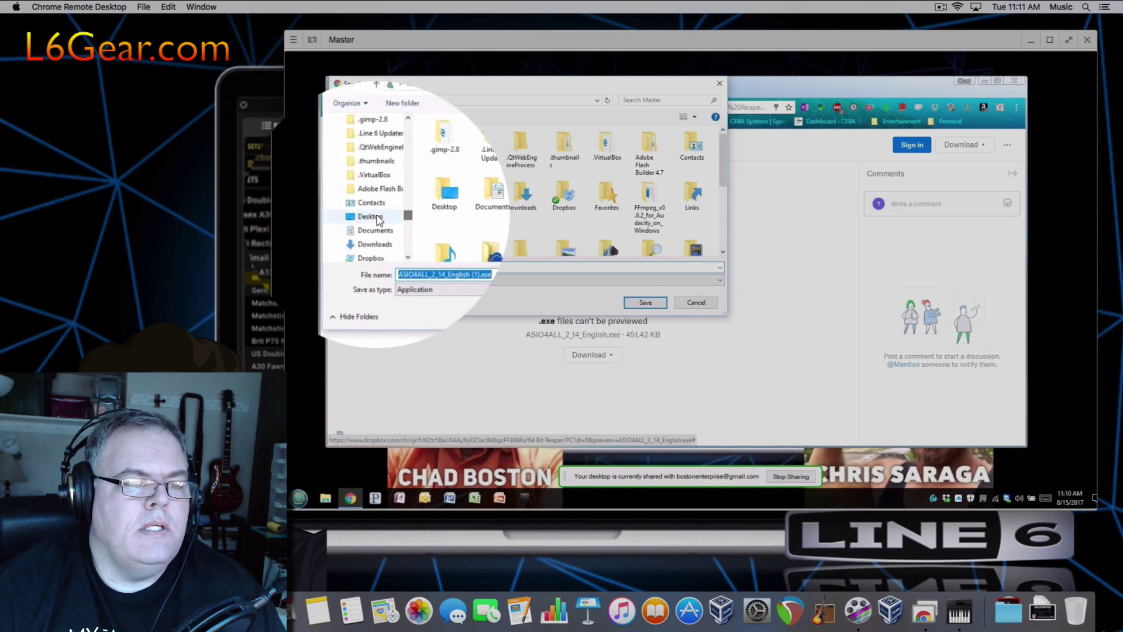
pyautogui.click(369, 217)
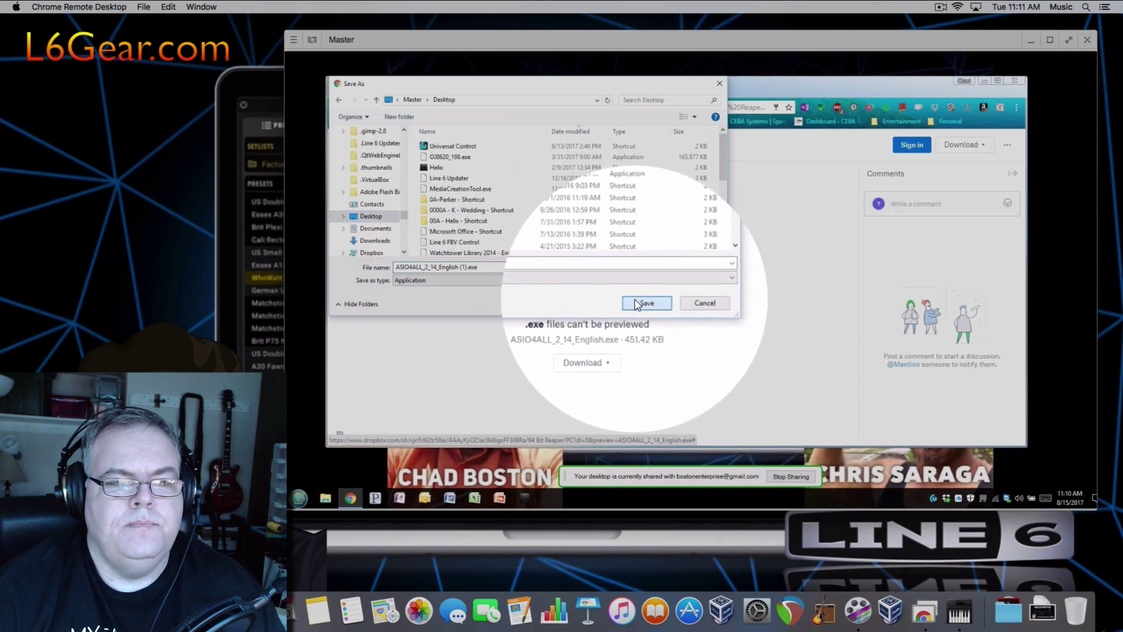
pyautogui.click(642, 303)
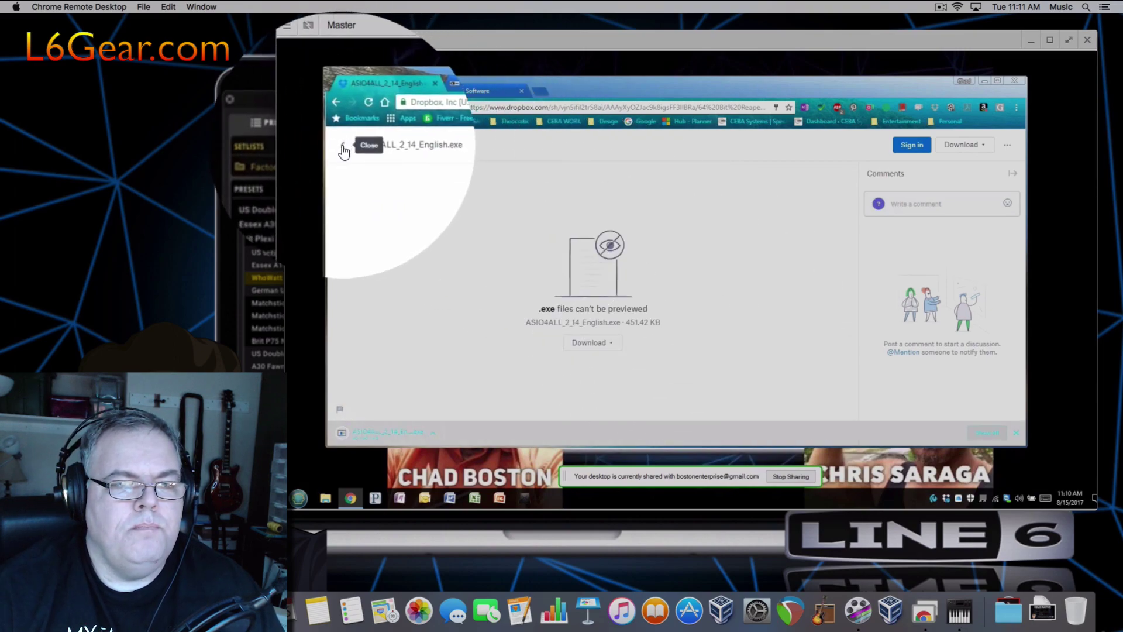
# Download reaper540_x64-install.exe from the Dropbox PC folder using Direct download.
pyautogui.click(344, 149)
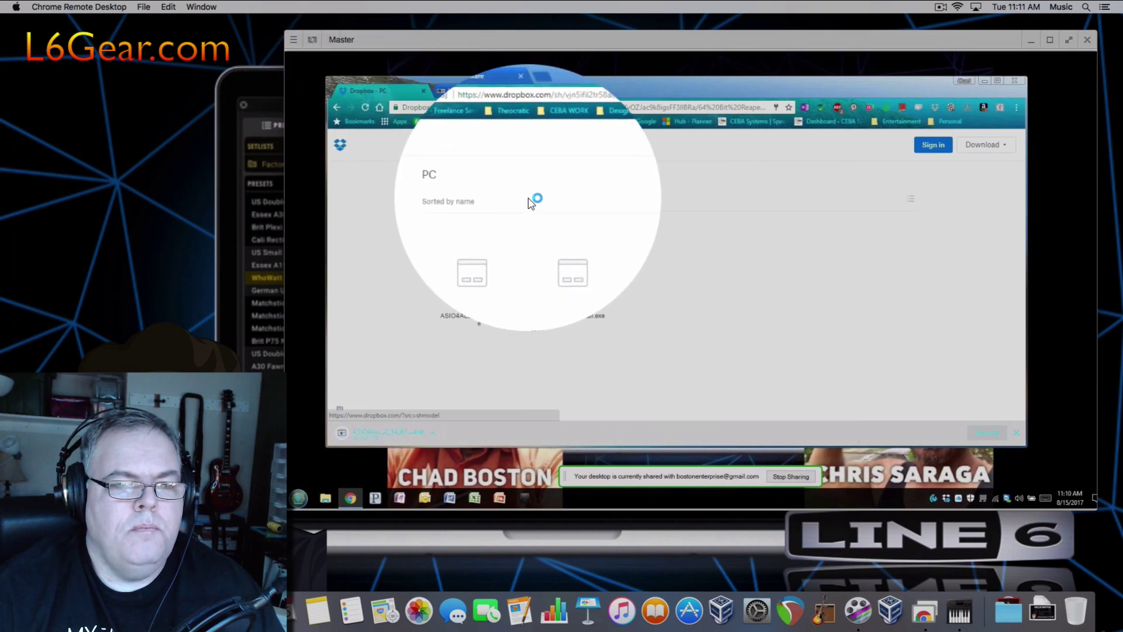
pyautogui.click(573, 266)
pyautogui.click(606, 343)
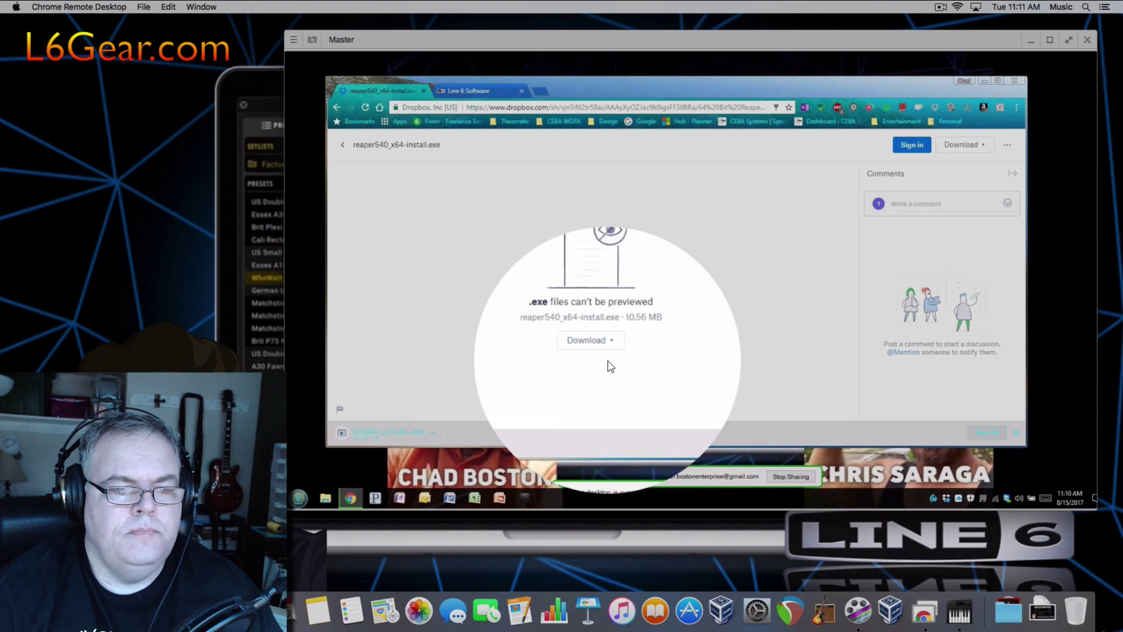
pyautogui.click(614, 348)
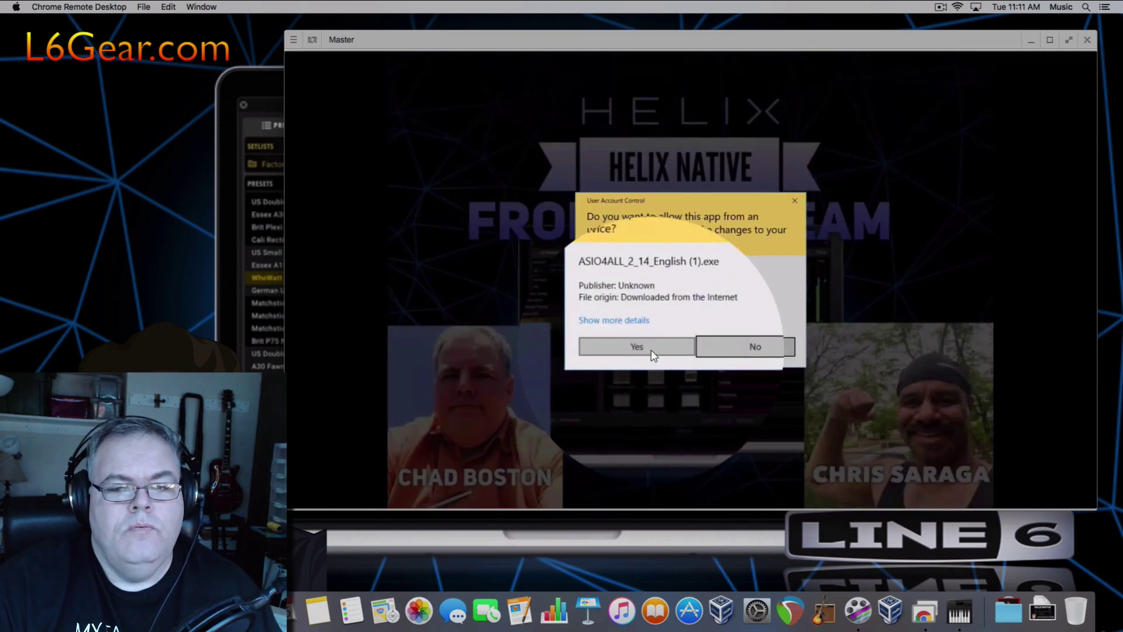
# Approve the UAC prompt, accept the licence and install ASIO4ALL 2.14 with default components.
pyautogui.click(649, 351)
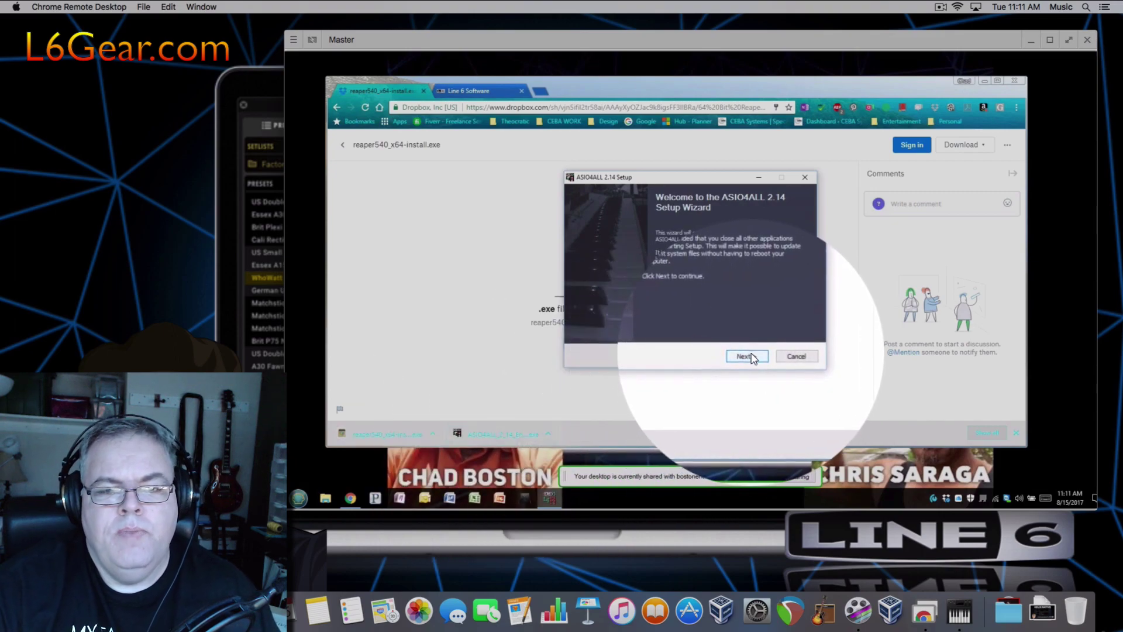
pyautogui.click(752, 359)
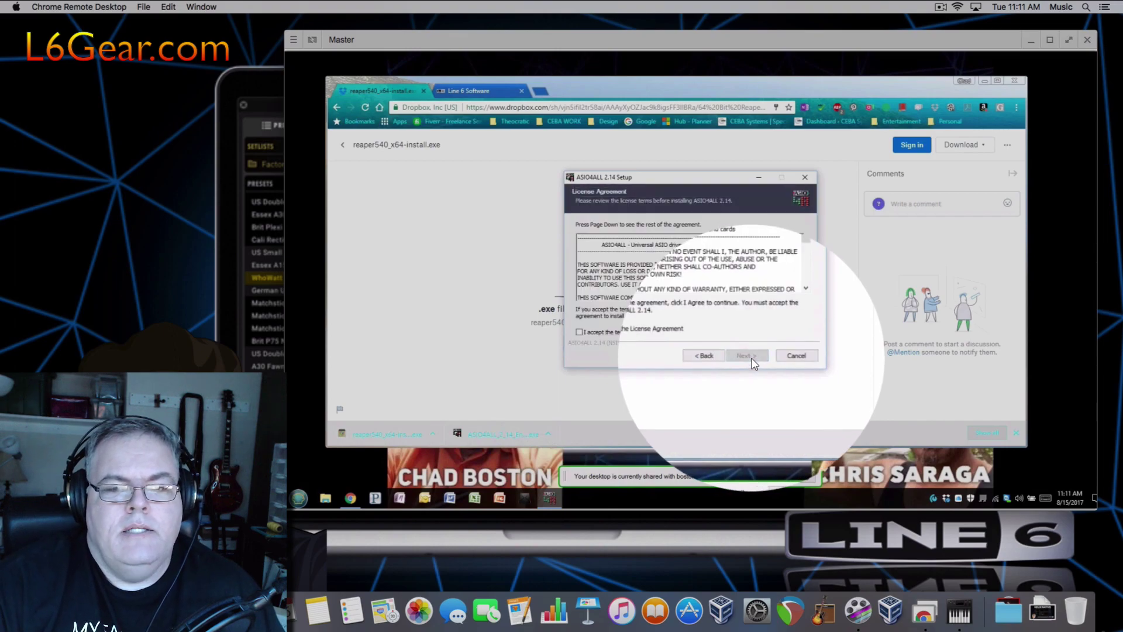
pyautogui.click(632, 331)
pyautogui.click(746, 355)
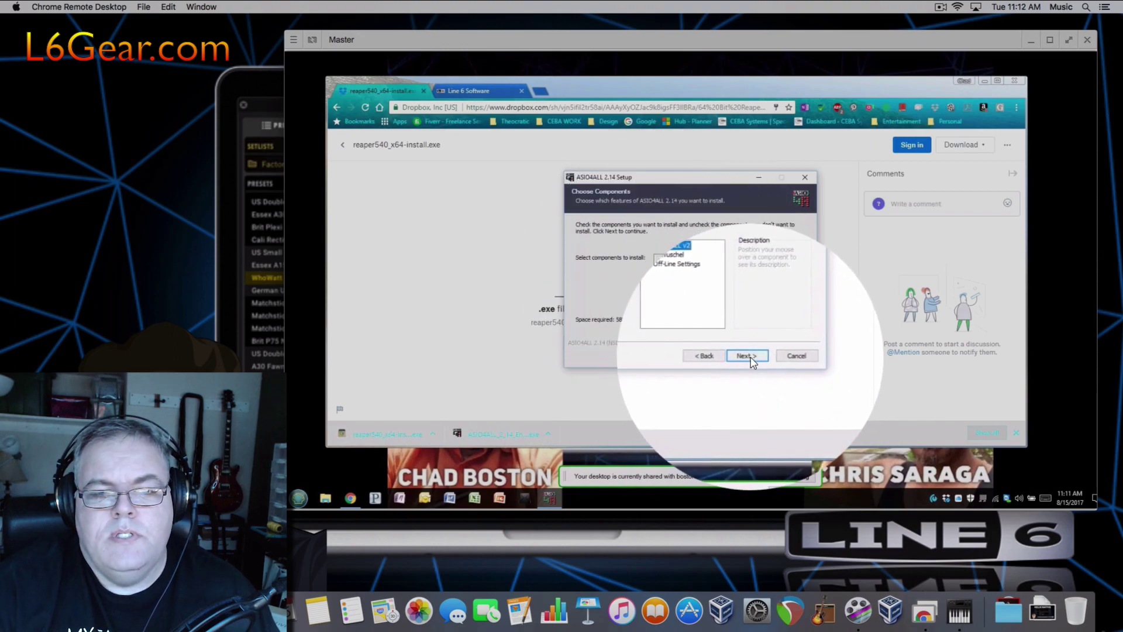
pyautogui.click(749, 356)
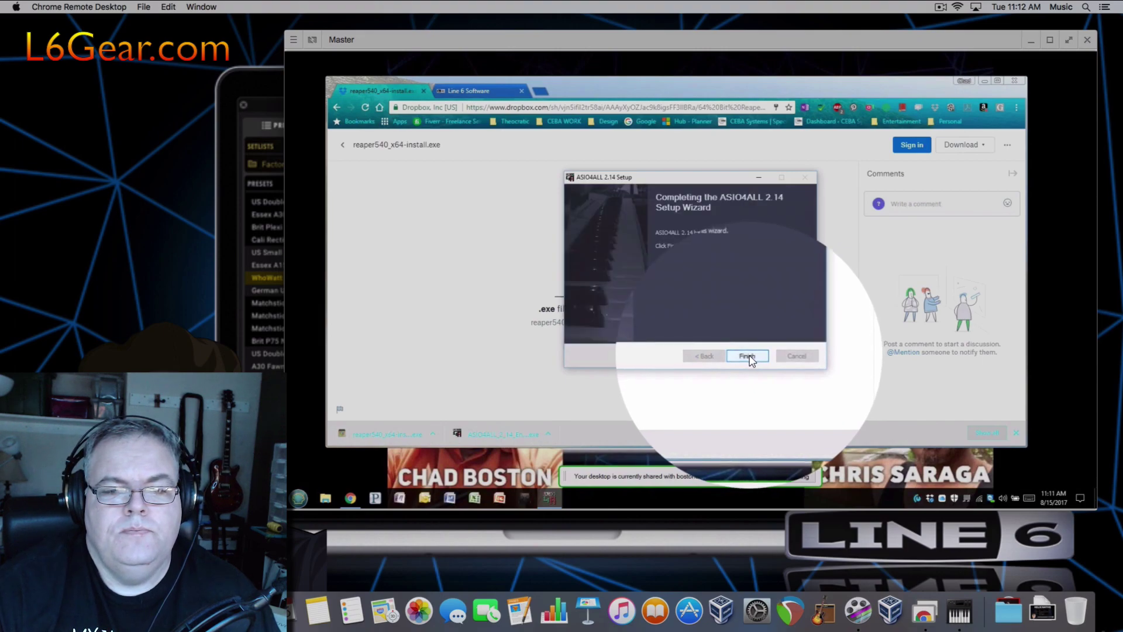
pyautogui.click(749, 356)
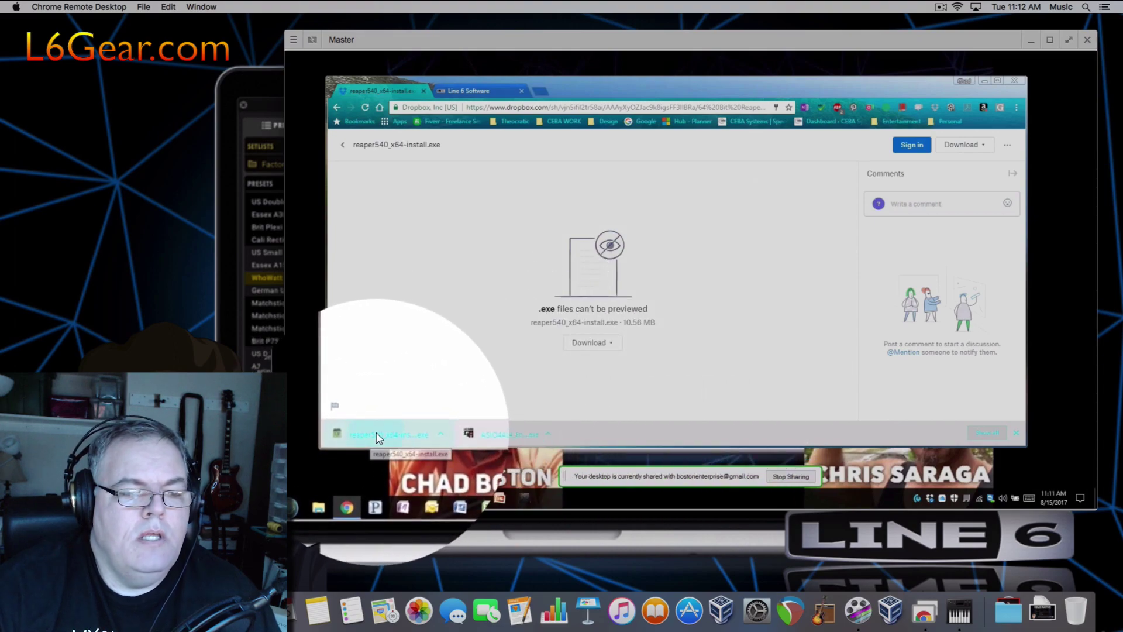
# Run the downloaded REAPER v5.40 x64 installer, accept the licence and install with default location.
pyautogui.click(377, 435)
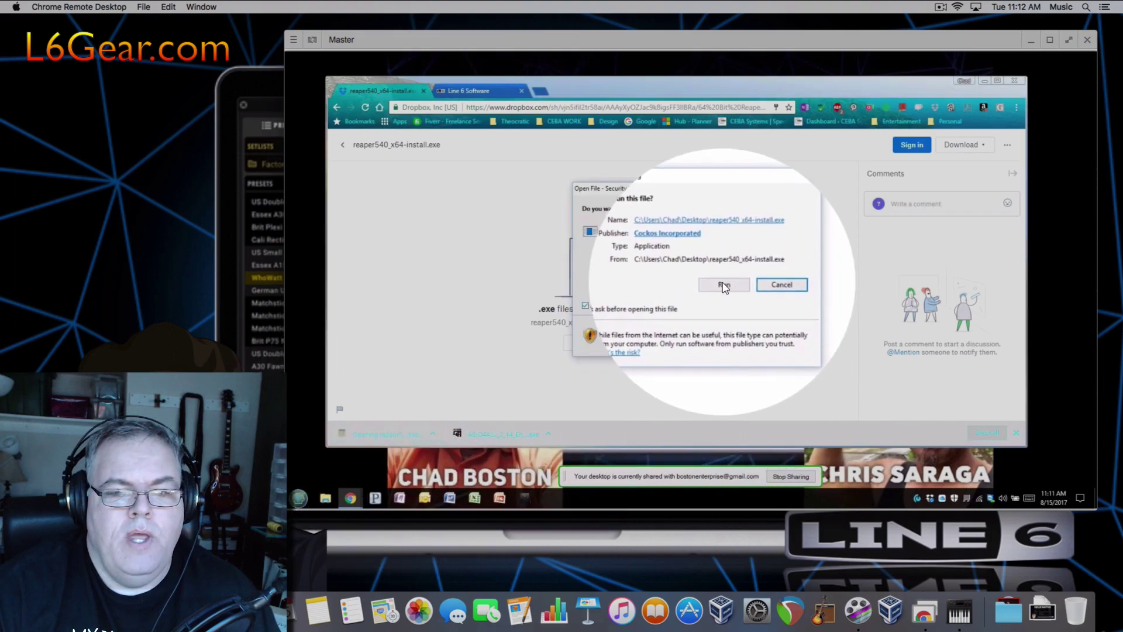
pyautogui.click(724, 285)
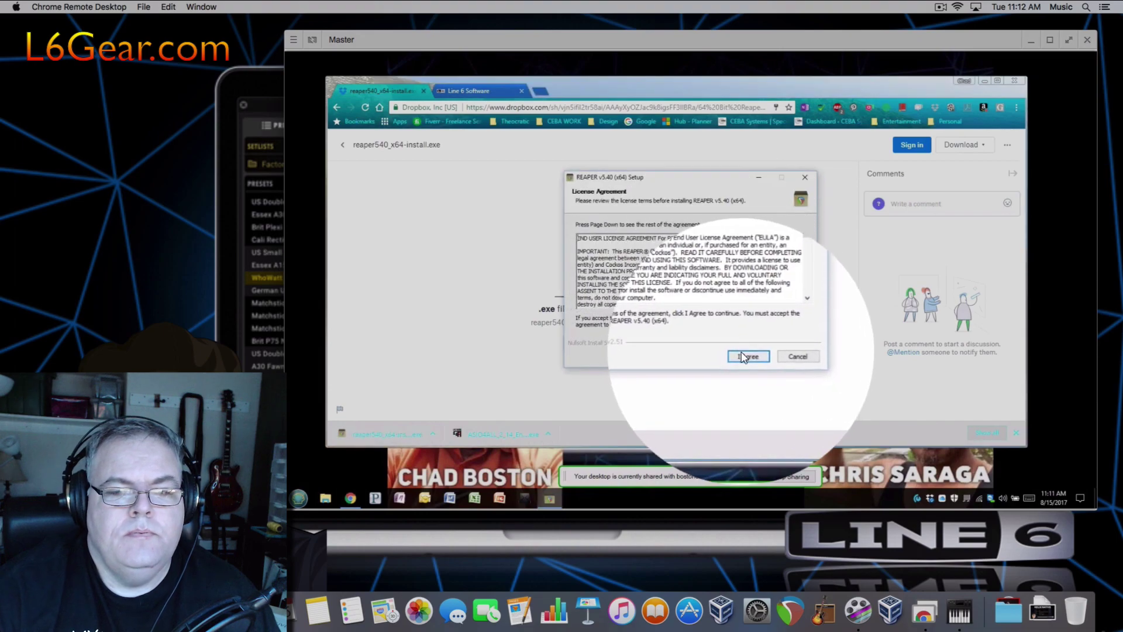
pyautogui.click(743, 357)
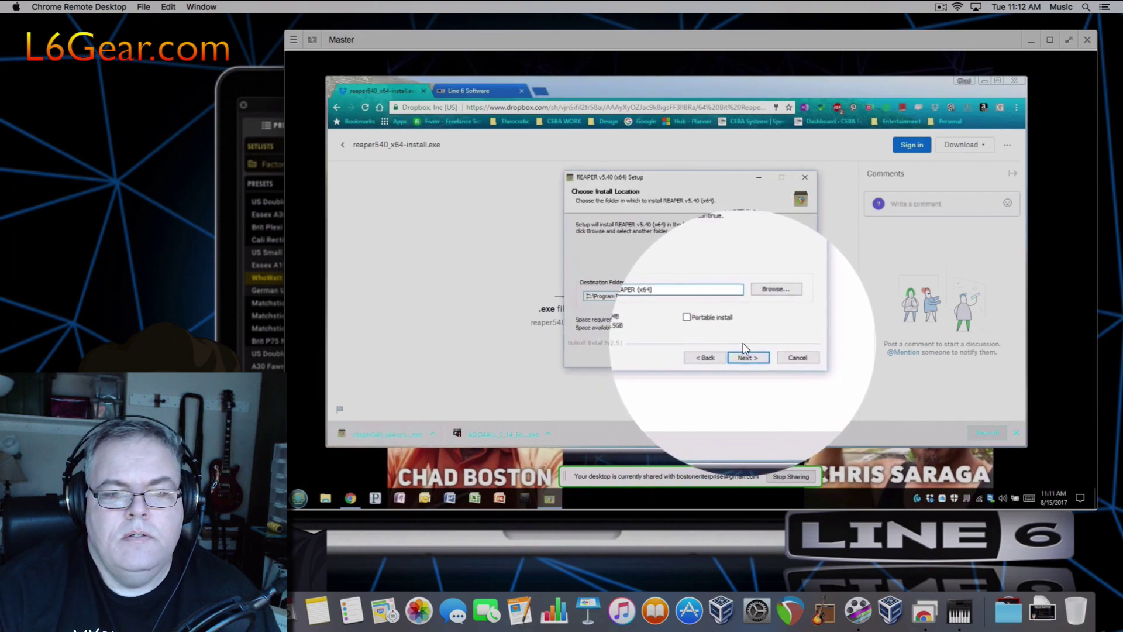
pyautogui.click(745, 355)
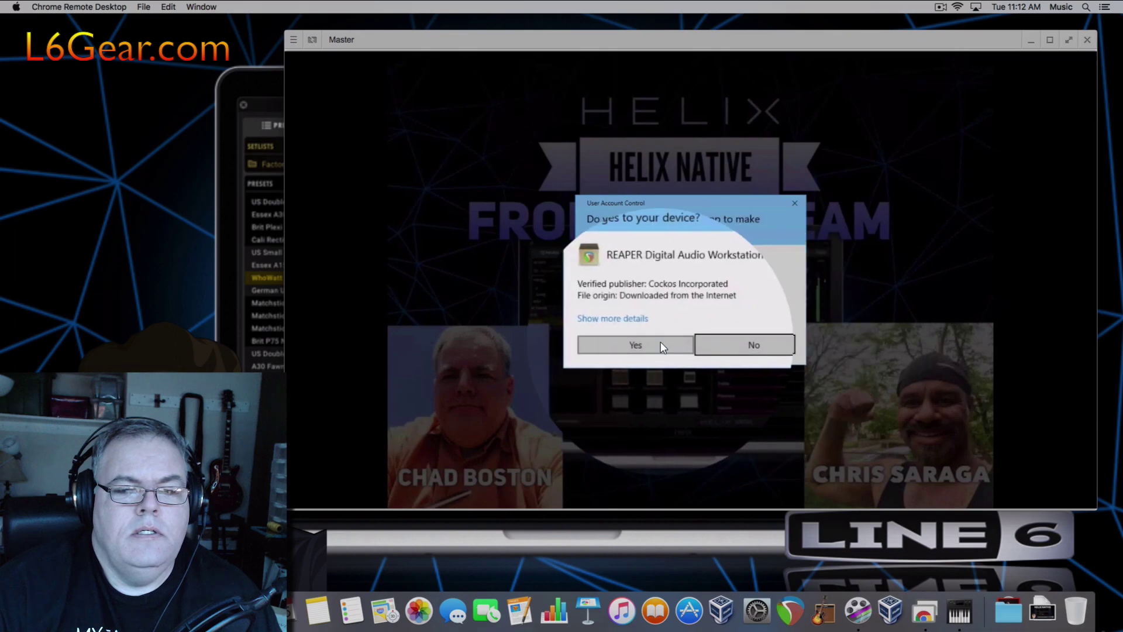
pyautogui.click(660, 344)
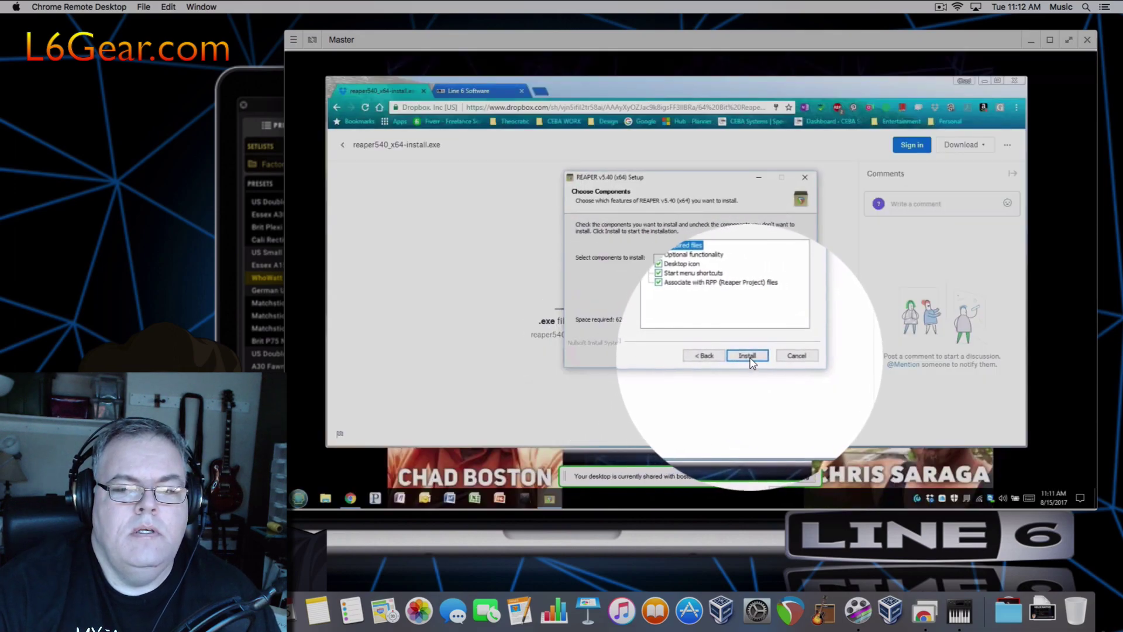
pyautogui.click(749, 357)
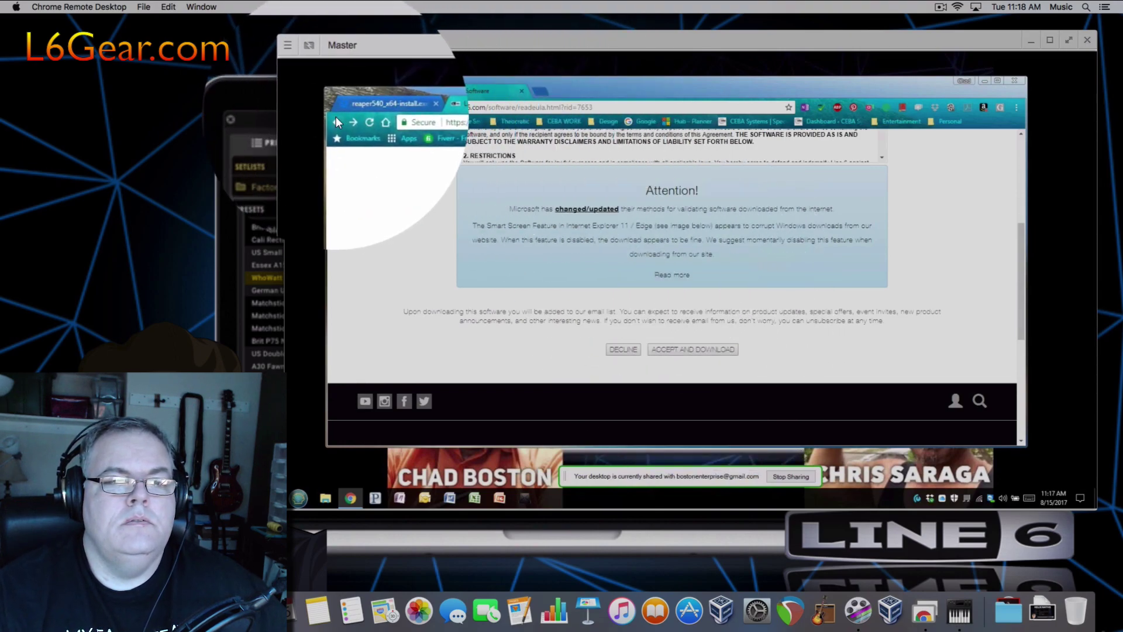
# Accept the Line 6 licence and save the Helix Native 1.00 Windows installer to the Desktop.
pyautogui.click(336, 120)
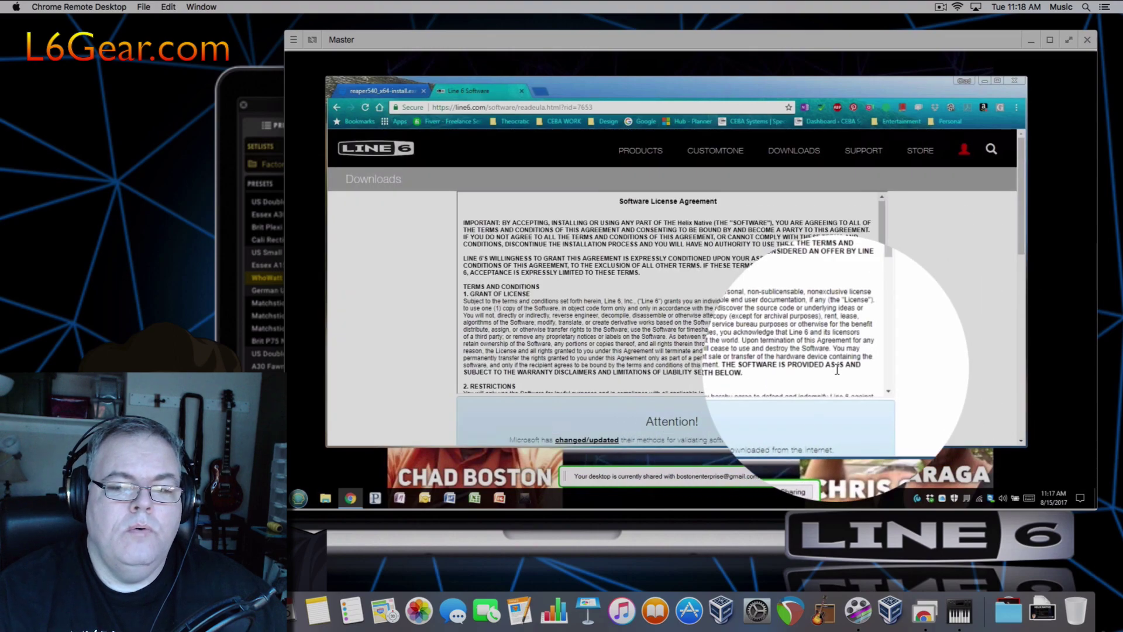
pyautogui.scroll(-15, 837, 369)
pyautogui.scroll(-5, 905, 362)
pyautogui.click(692, 303)
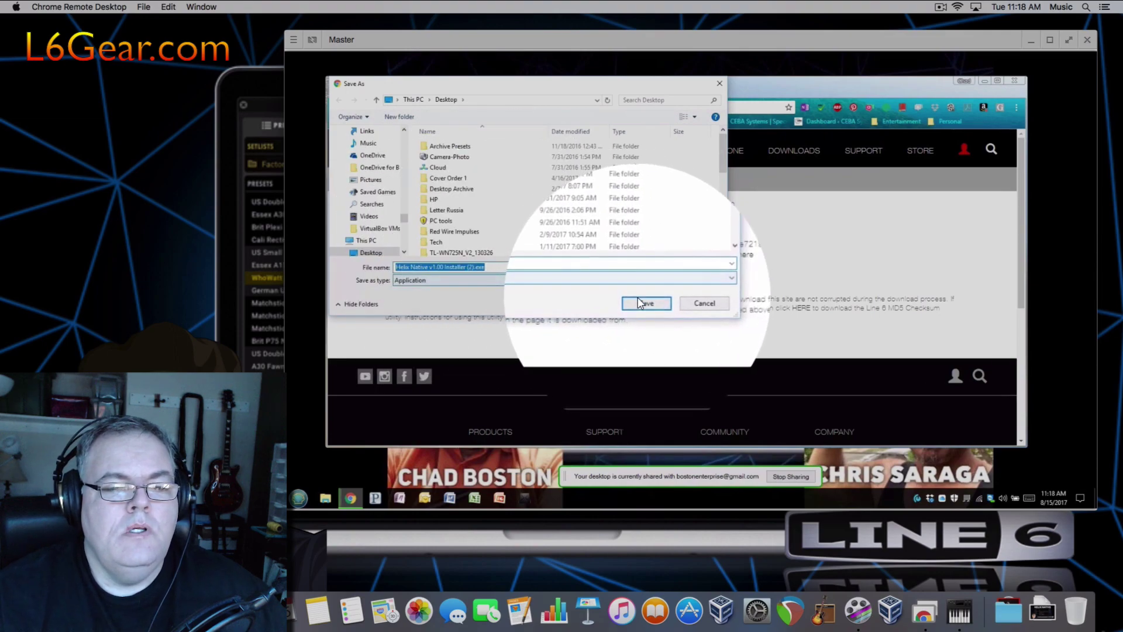
pyautogui.click(649, 306)
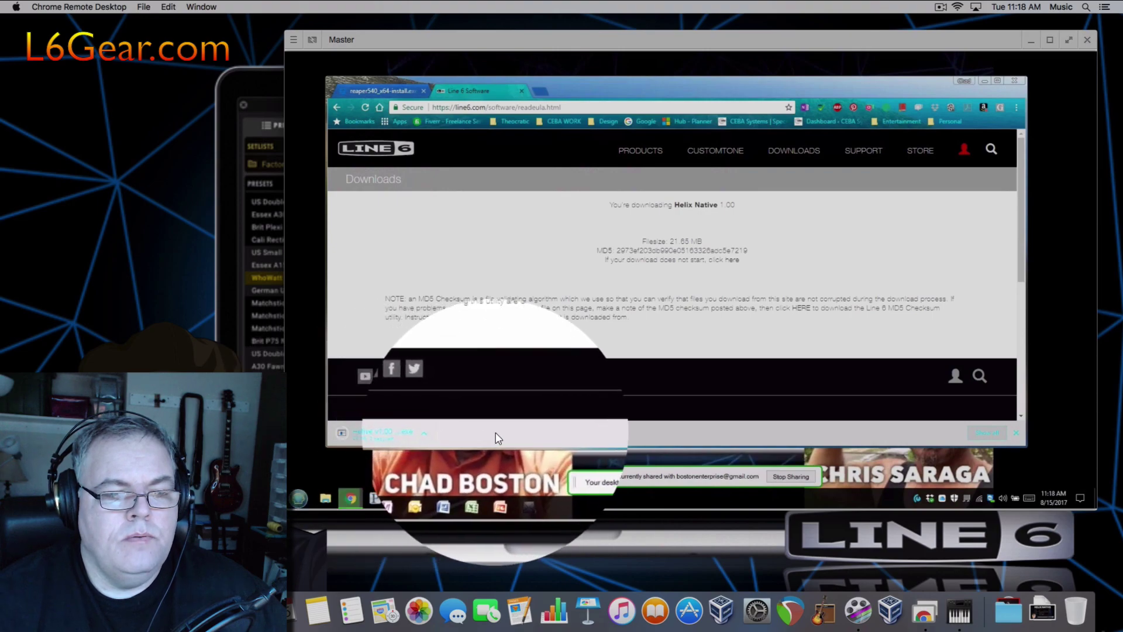
# Launch the Helix Native installer, approve the UAC prompt and accept the licence agreement.
pyautogui.click(370, 440)
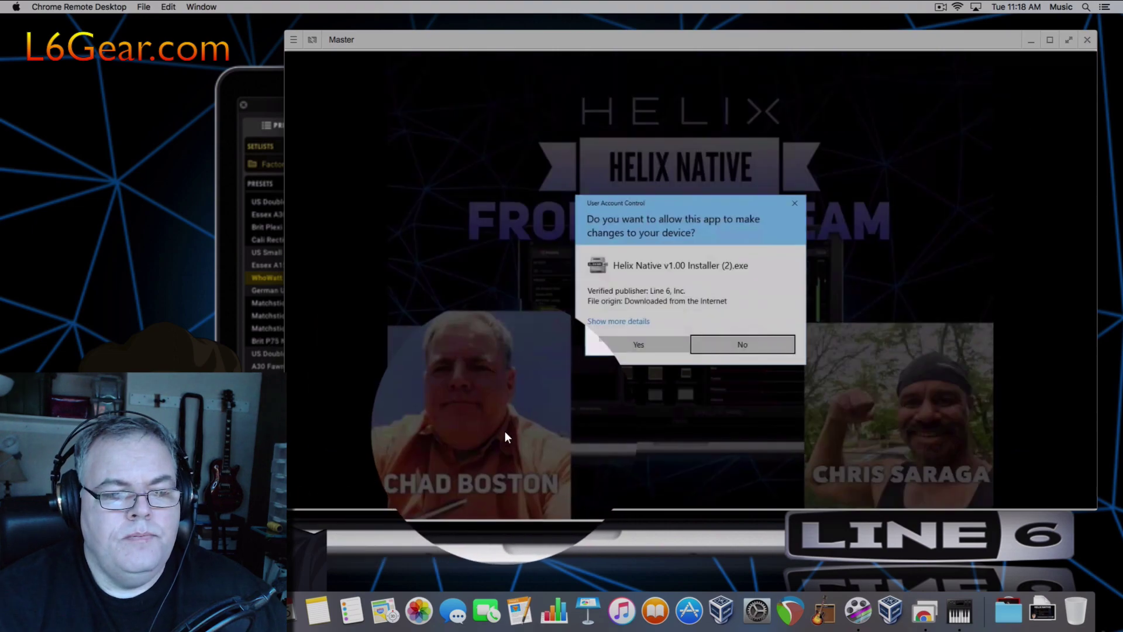
pyautogui.click(638, 345)
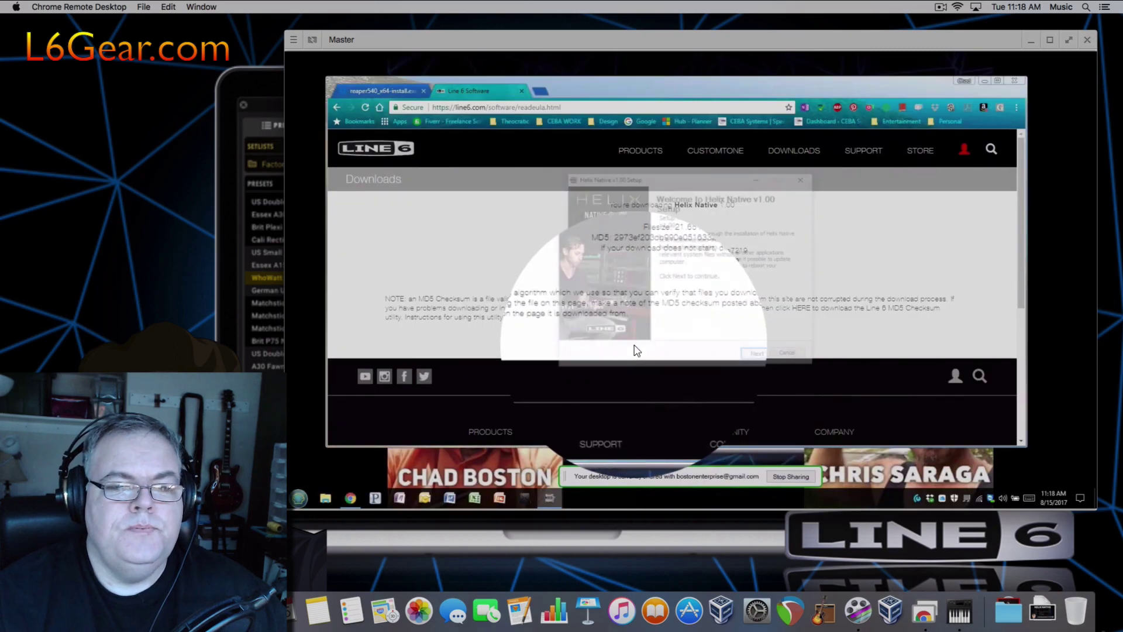
pyautogui.click(746, 355)
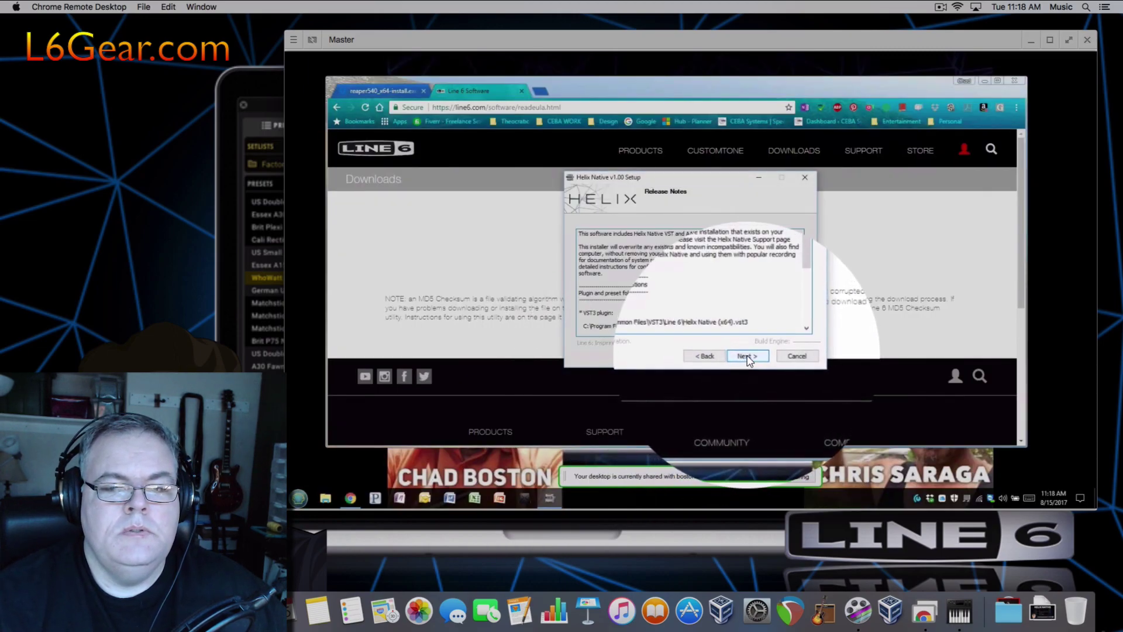
pyautogui.click(748, 356)
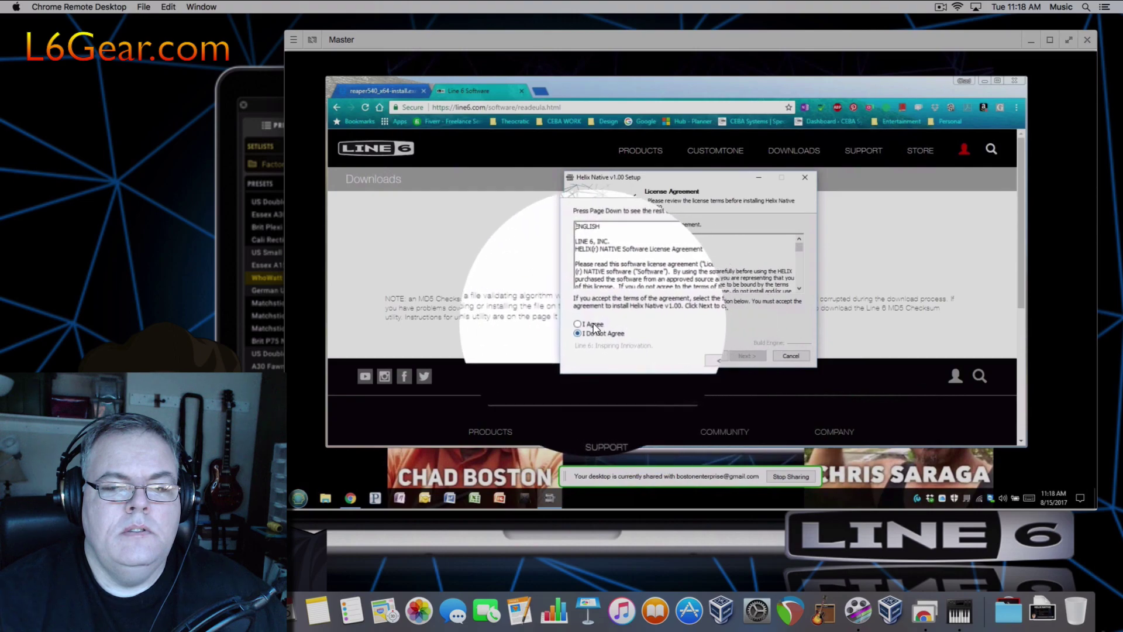
pyautogui.click(579, 324)
pyautogui.click(744, 356)
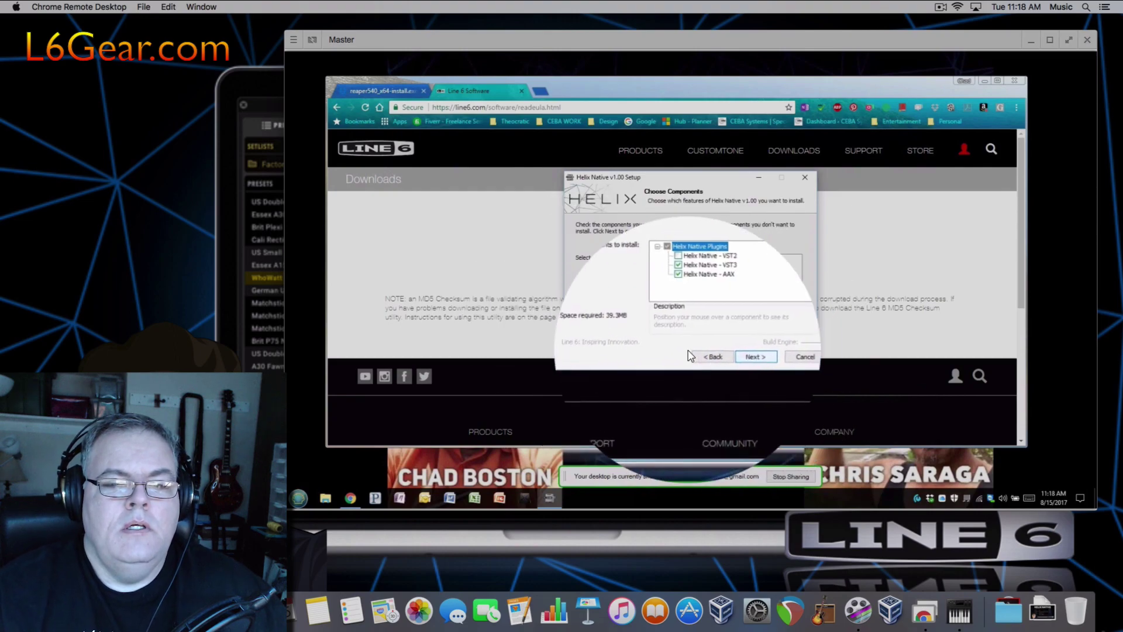
# Install only the VST3 and AAX components, leaving VST2 unchecked, and finish setup.
pyautogui.click(679, 267)
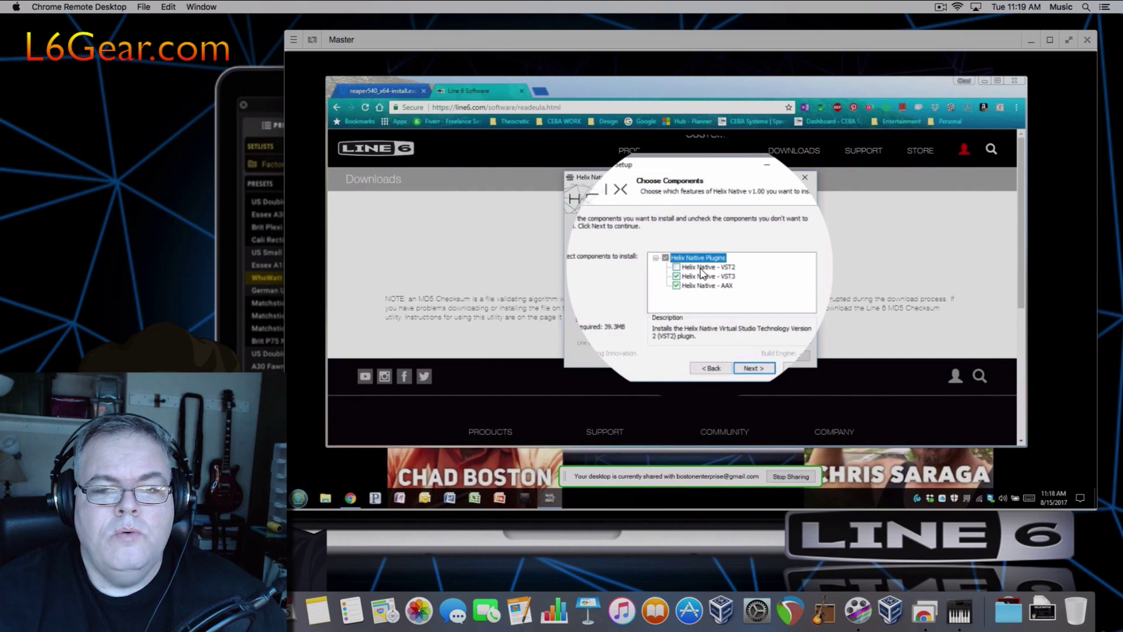
pyautogui.click(680, 268)
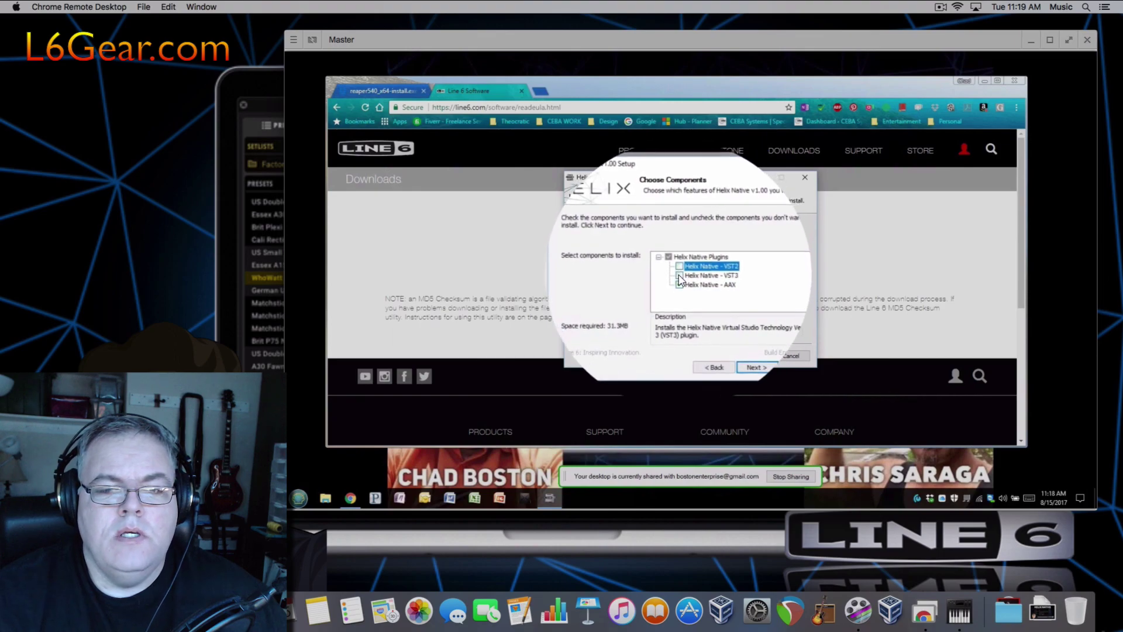
pyautogui.click(679, 269)
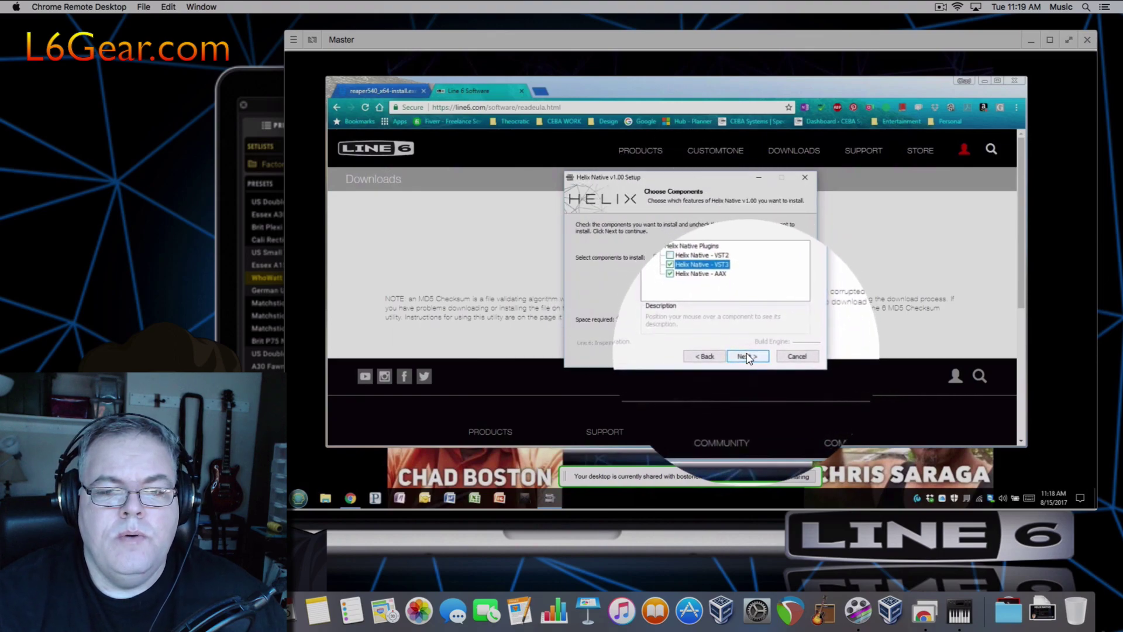
pyautogui.click(746, 356)
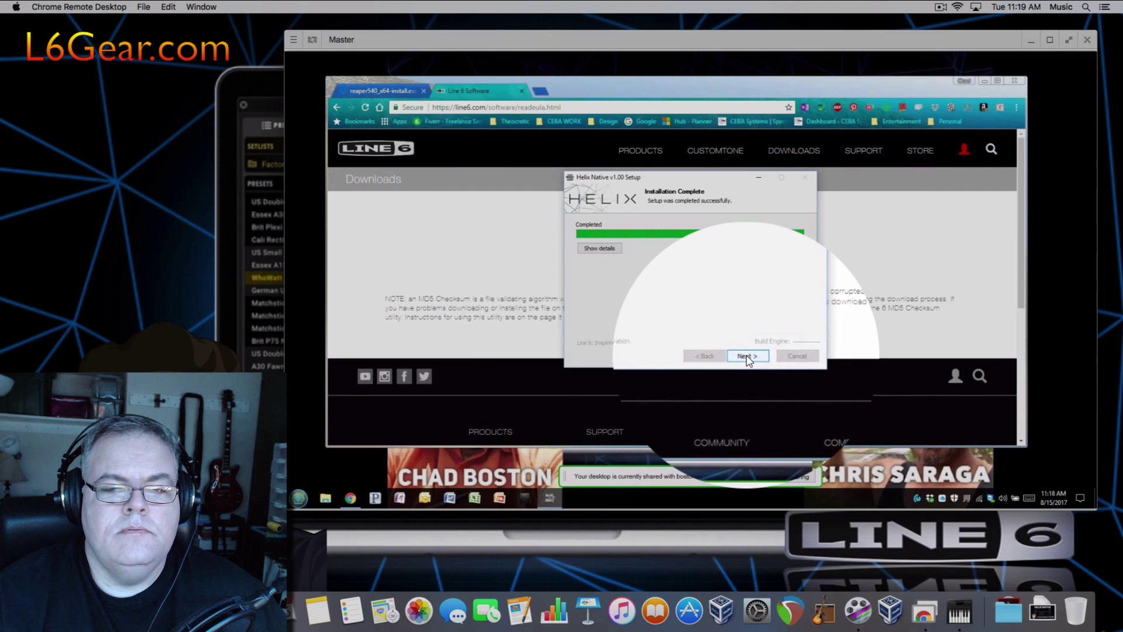
pyautogui.click(747, 356)
pyautogui.click(747, 356)
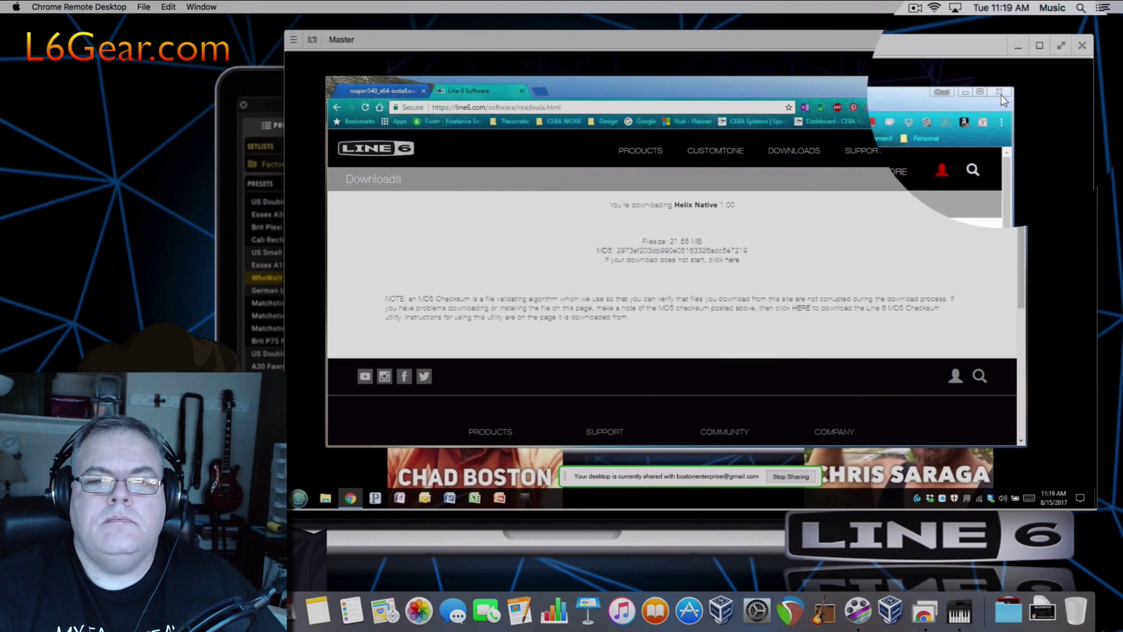
# Close Chrome and launch REAPER (x64) from the Start menu.
pyautogui.click(1000, 93)
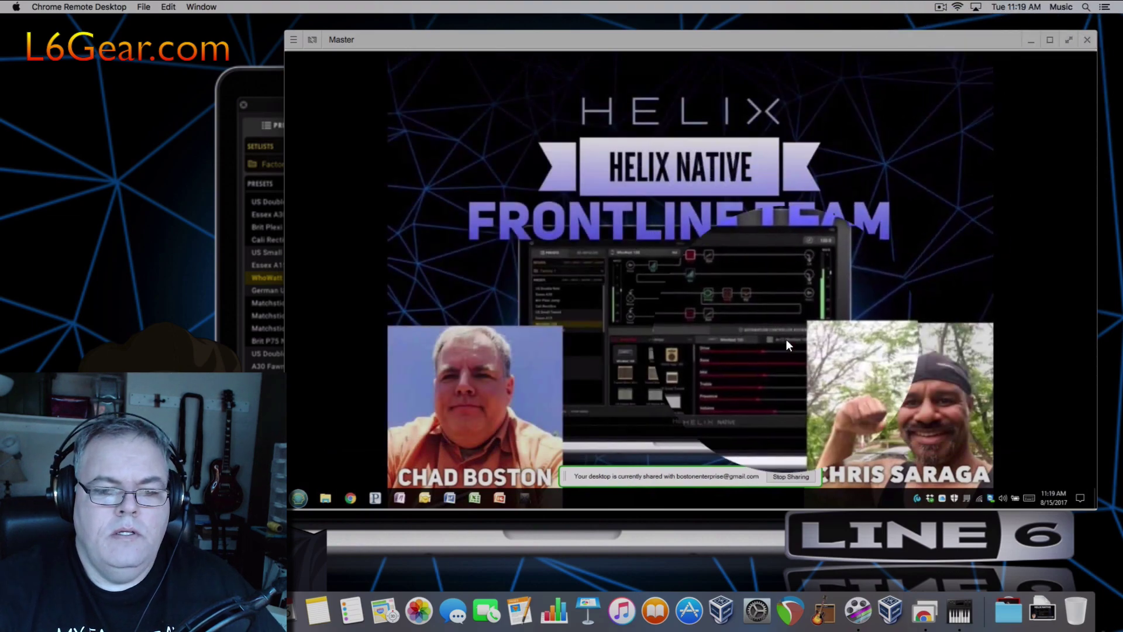
pyautogui.click(299, 499)
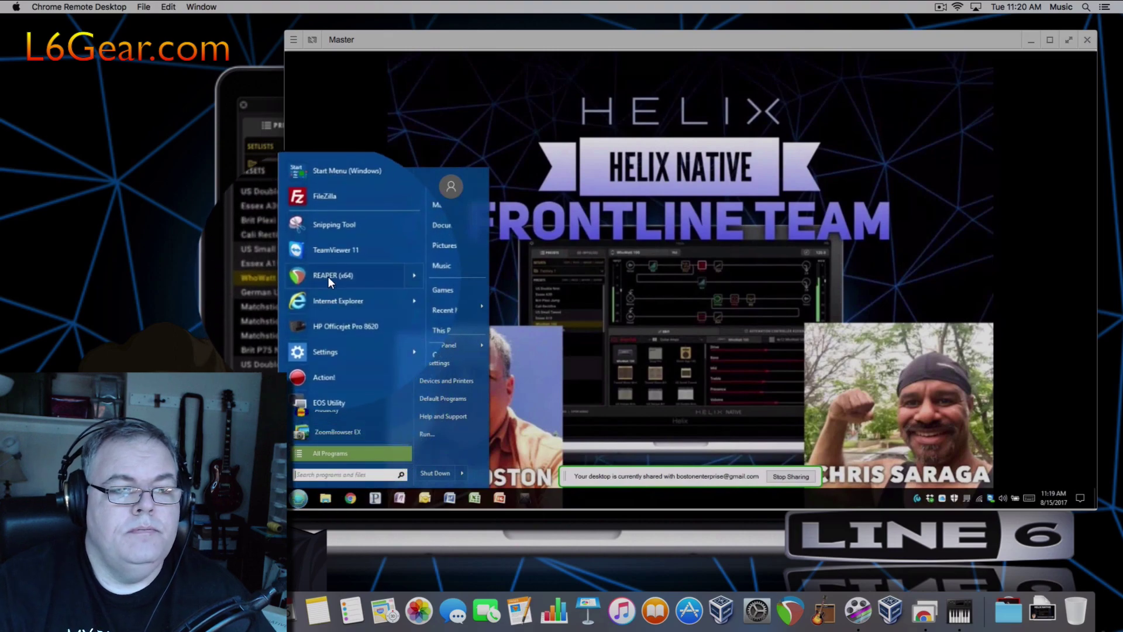
pyautogui.click(328, 276)
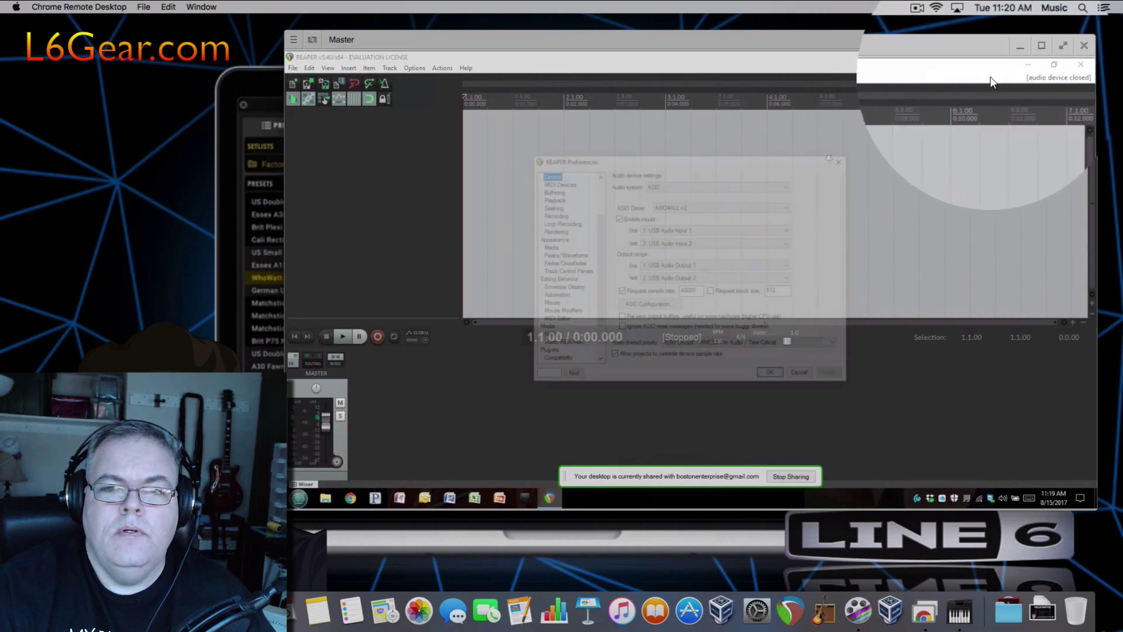
# Switch the audio system to ASIO and check the ASIO4ALL v2 setup for the AudioBox USB Audio device.
pyautogui.click(682, 183)
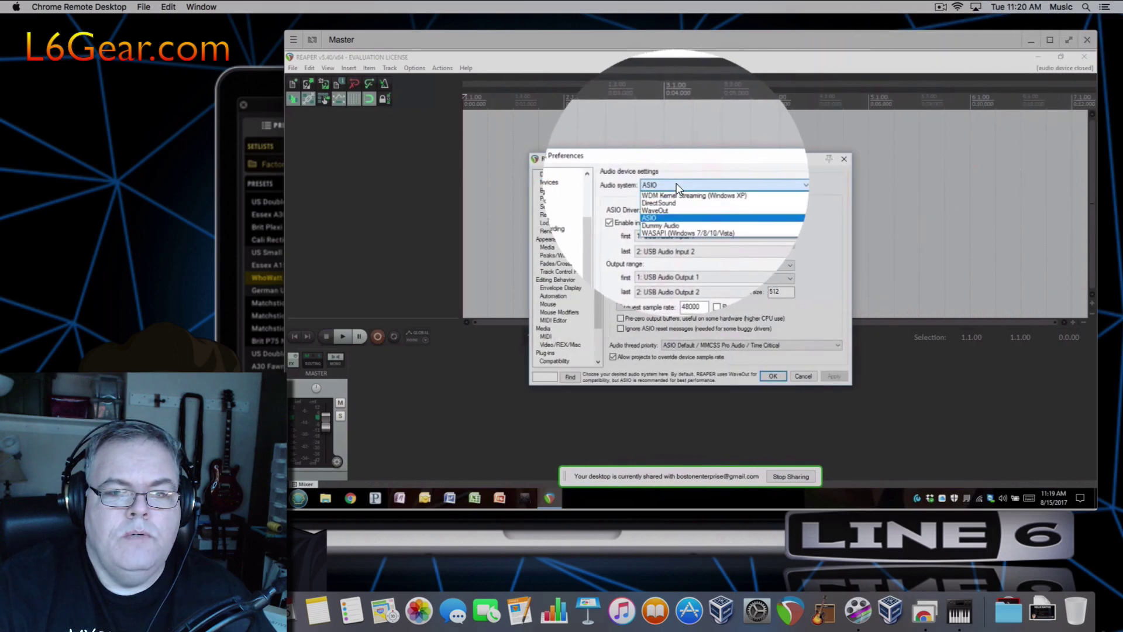
pyautogui.click(656, 215)
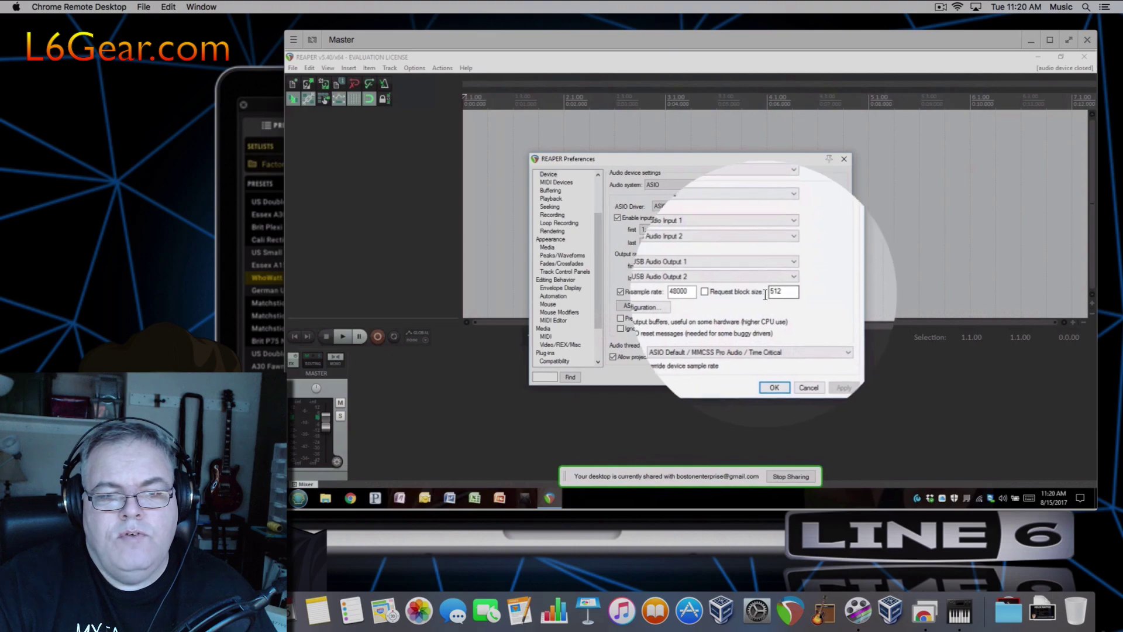
pyautogui.click(644, 306)
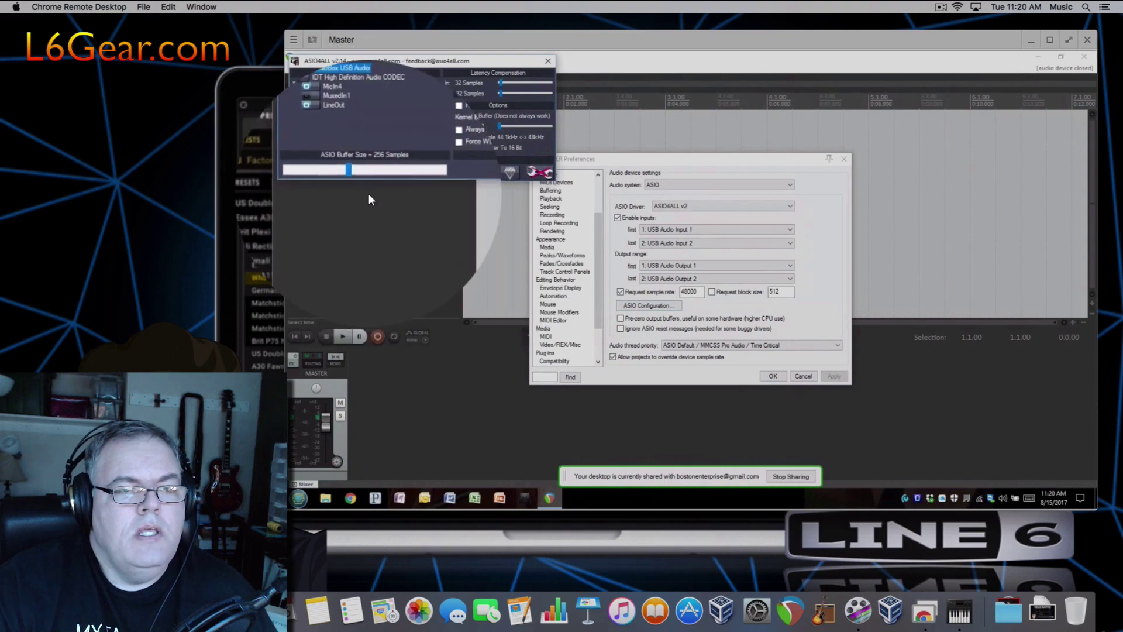
pyautogui.moveTo(309, 100)
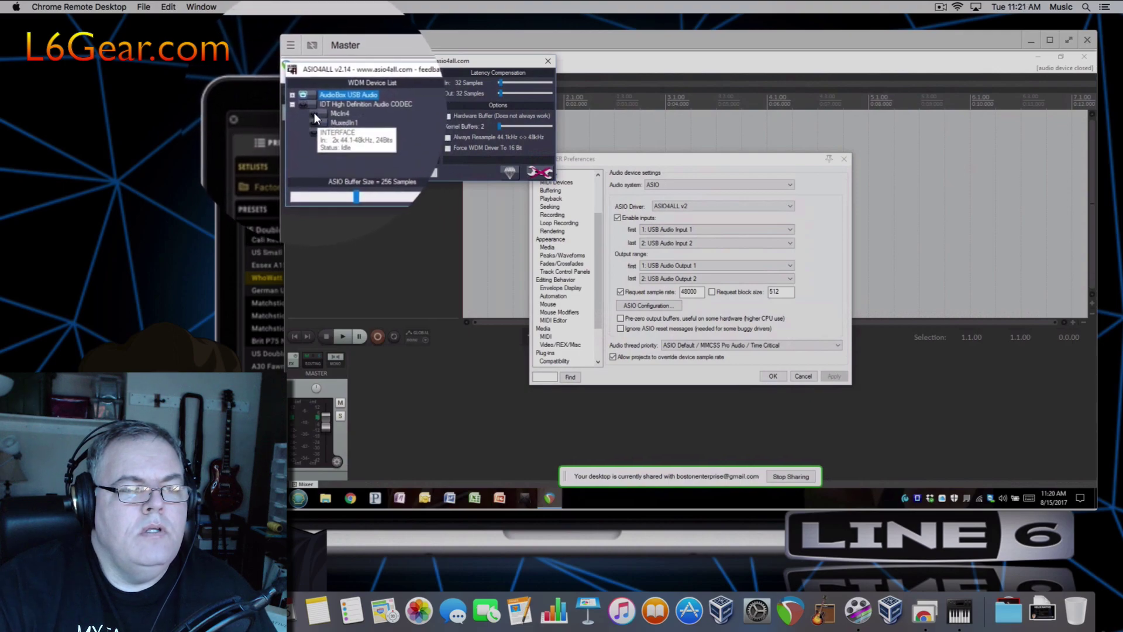
pyautogui.click(292, 94)
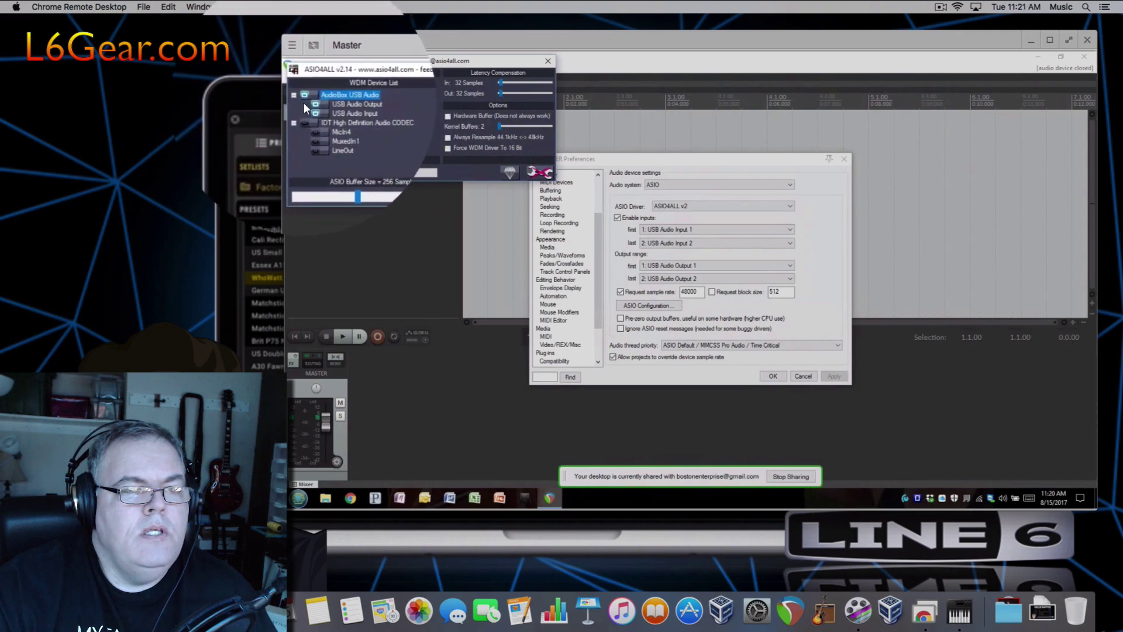
pyautogui.moveTo(360, 116)
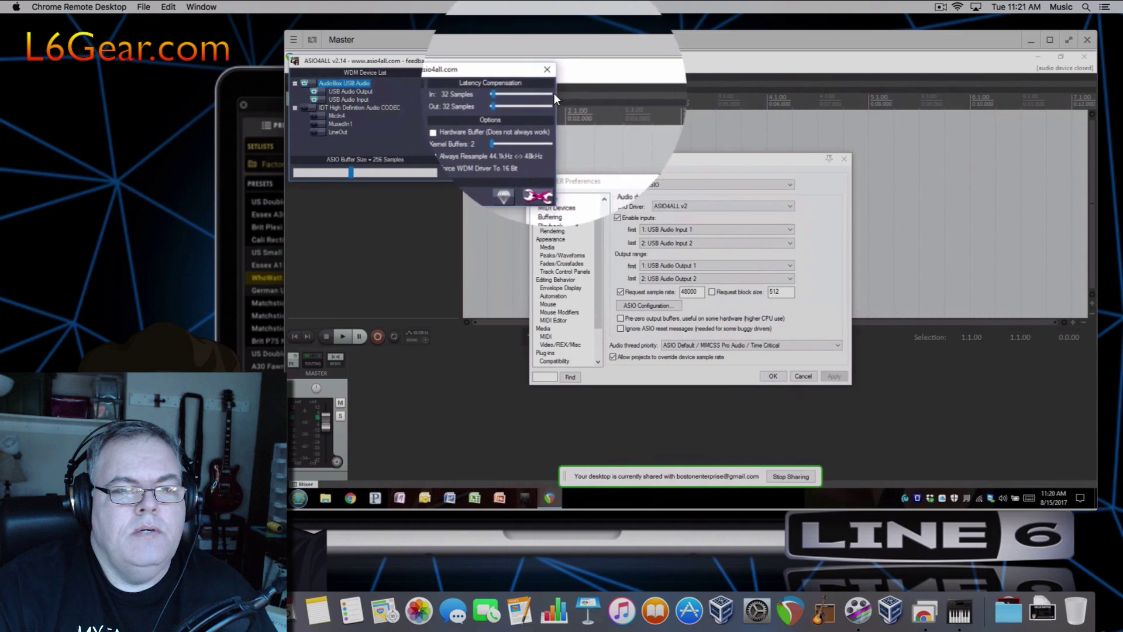
pyautogui.click(548, 61)
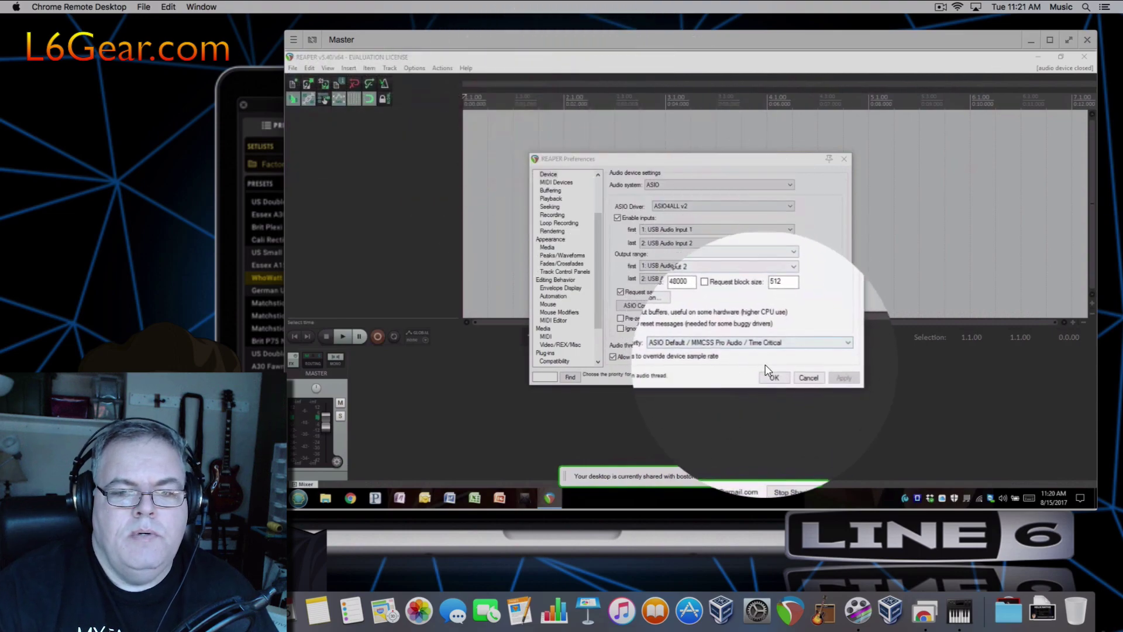
pyautogui.click(773, 377)
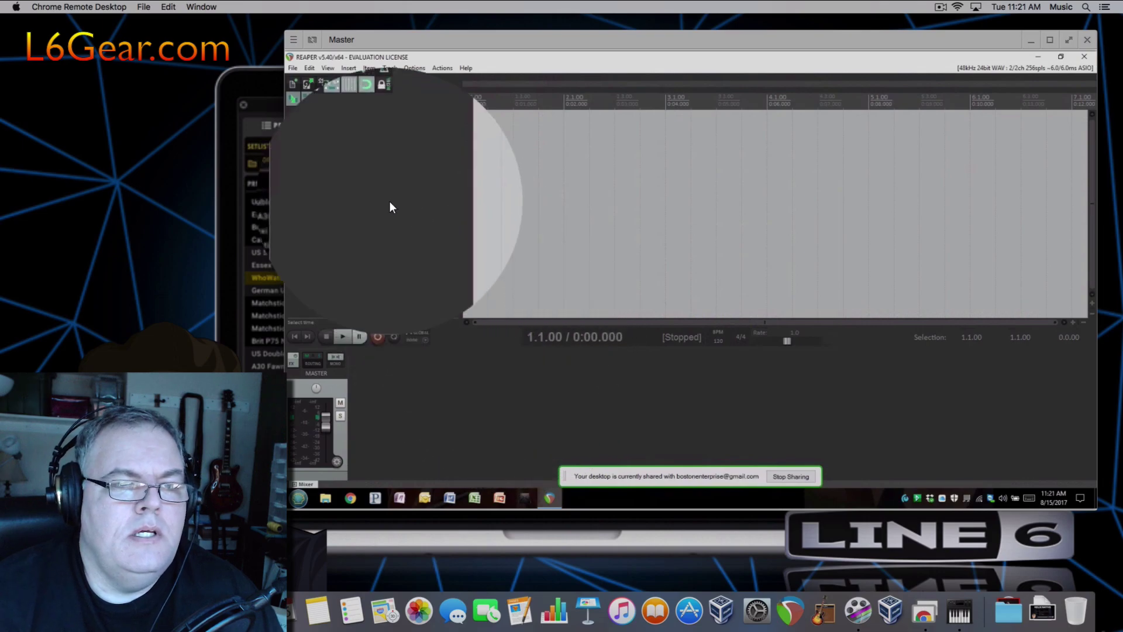
# Insert a new track and add VST3: Helix Native from its FX browser.
pyautogui.click(393, 80)
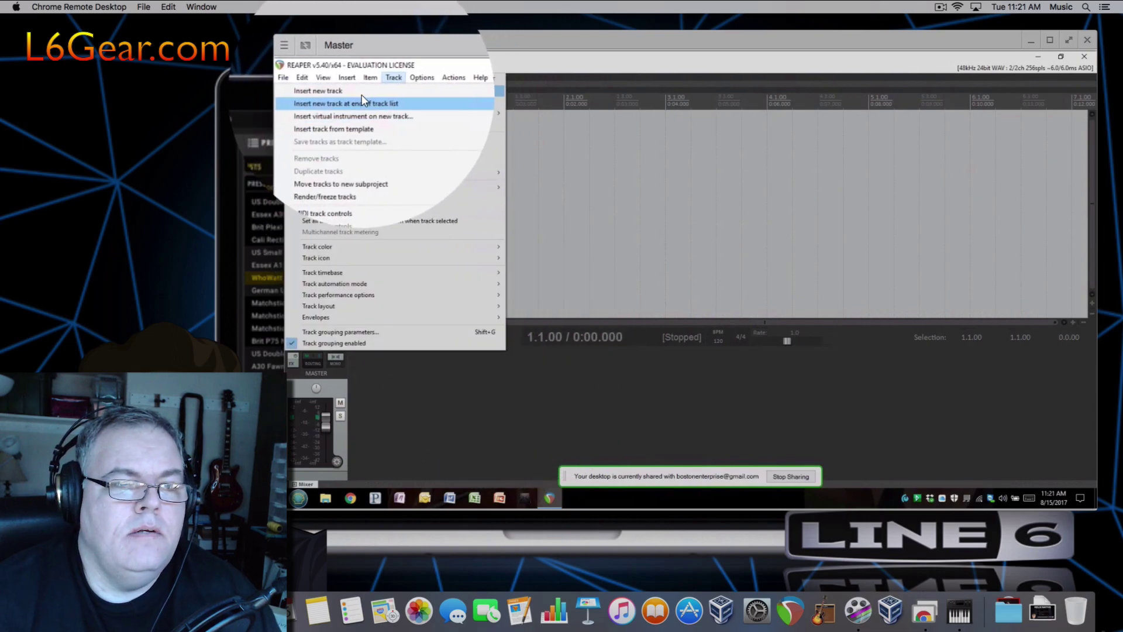
pyautogui.click(342, 91)
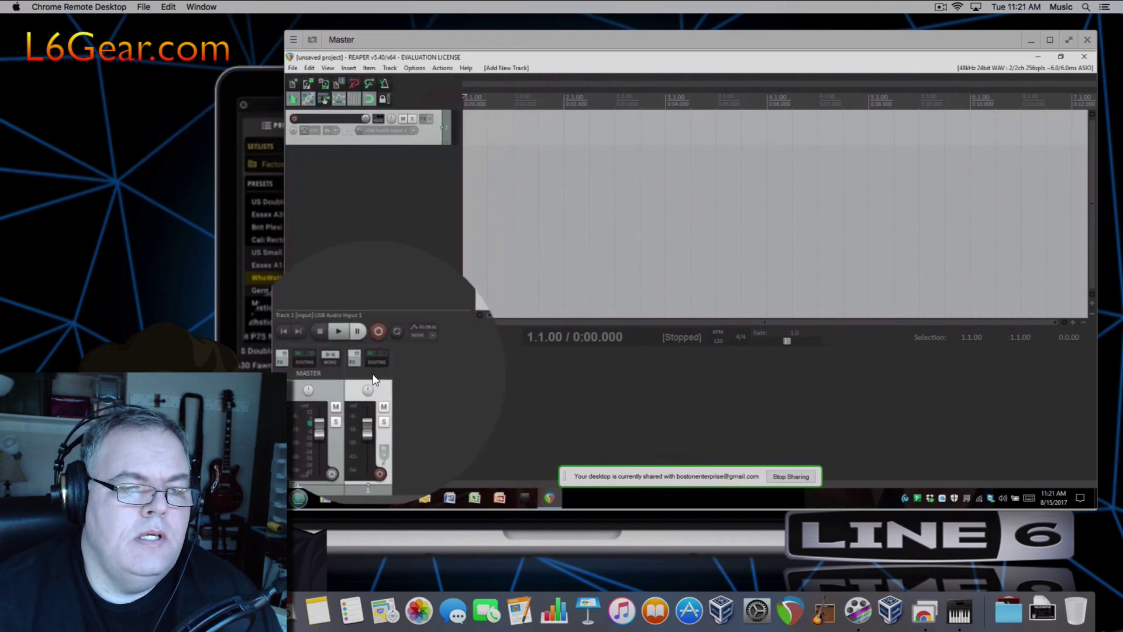
pyautogui.click(356, 363)
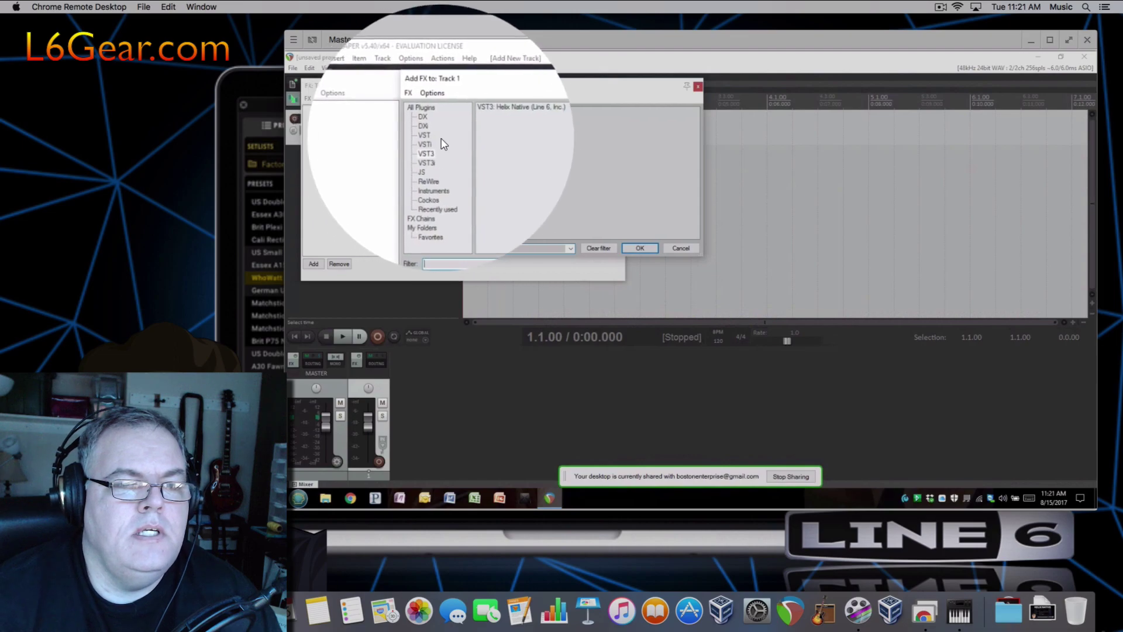
pyautogui.click(426, 153)
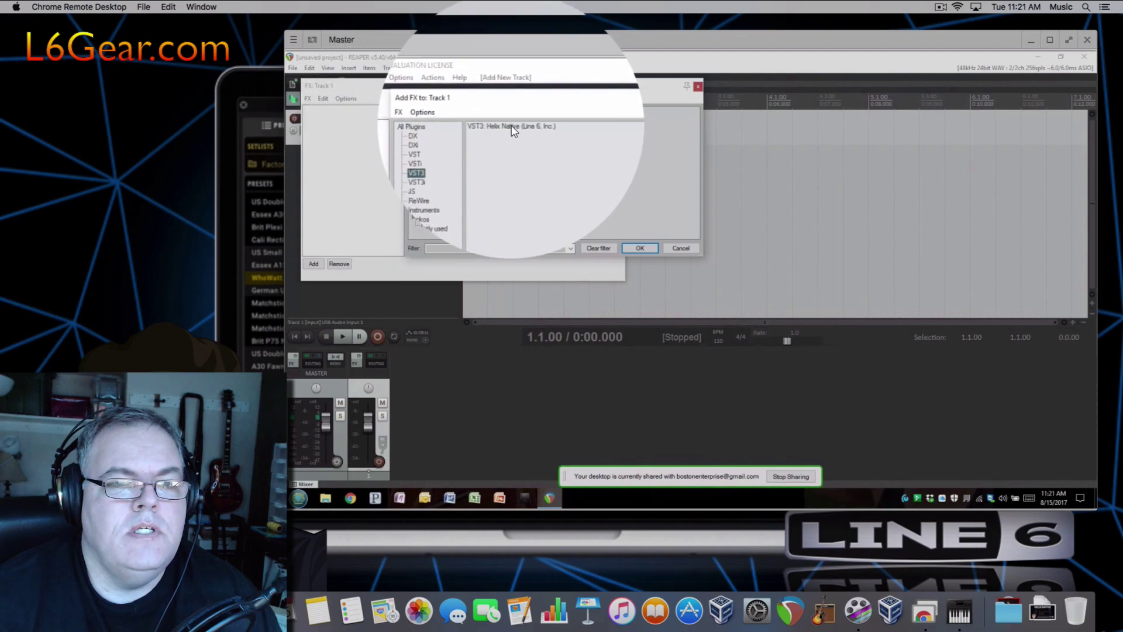
pyautogui.click(512, 129)
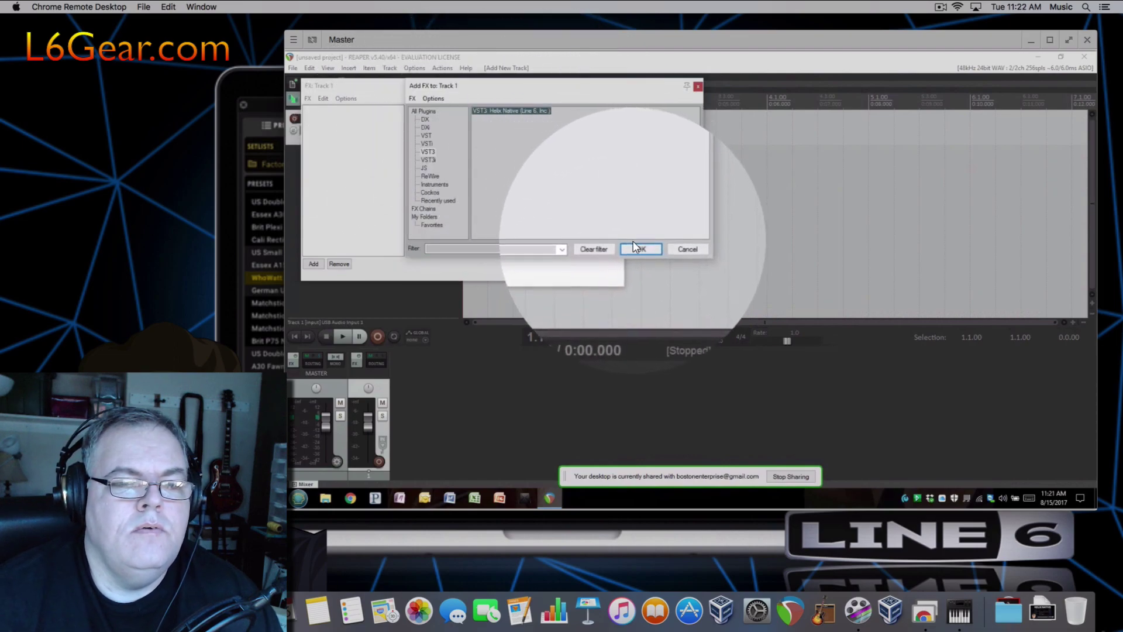
pyautogui.click(635, 249)
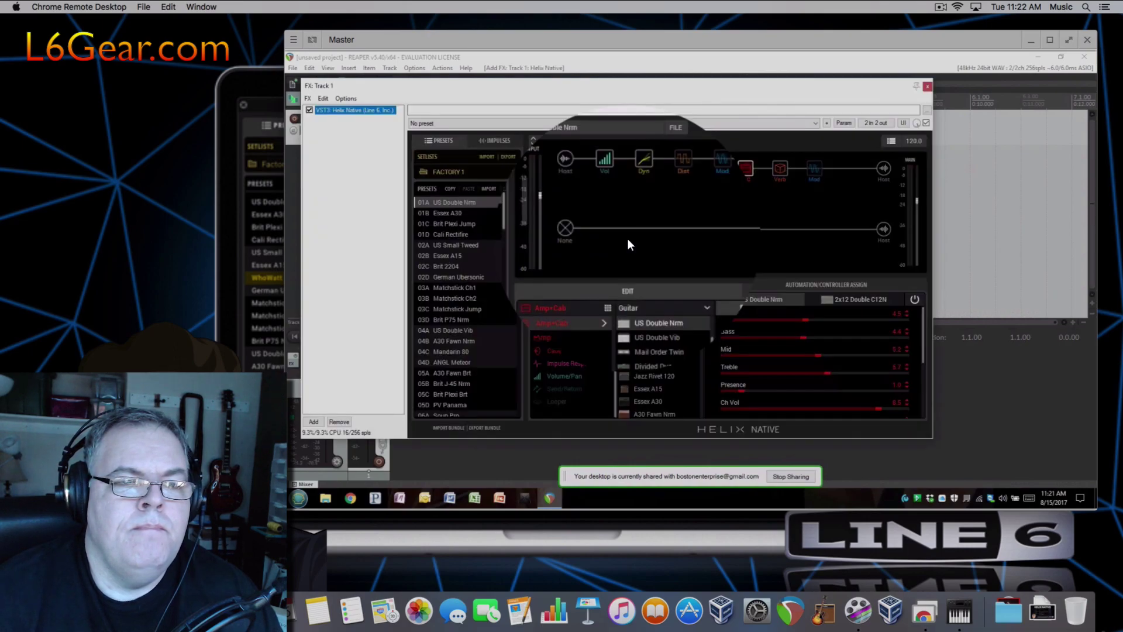
# Switch Helix Native to the USER 1 setlist and close the Chrome Remote Desktop window.
pyautogui.click(457, 172)
pyautogui.click(438, 209)
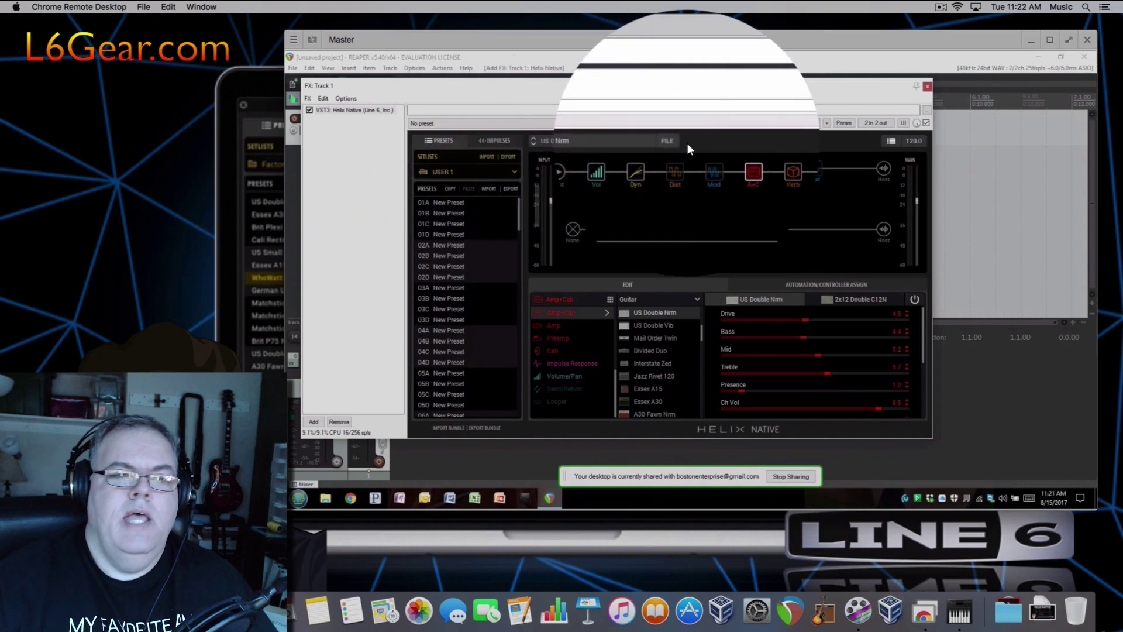
pyautogui.click(1081, 47)
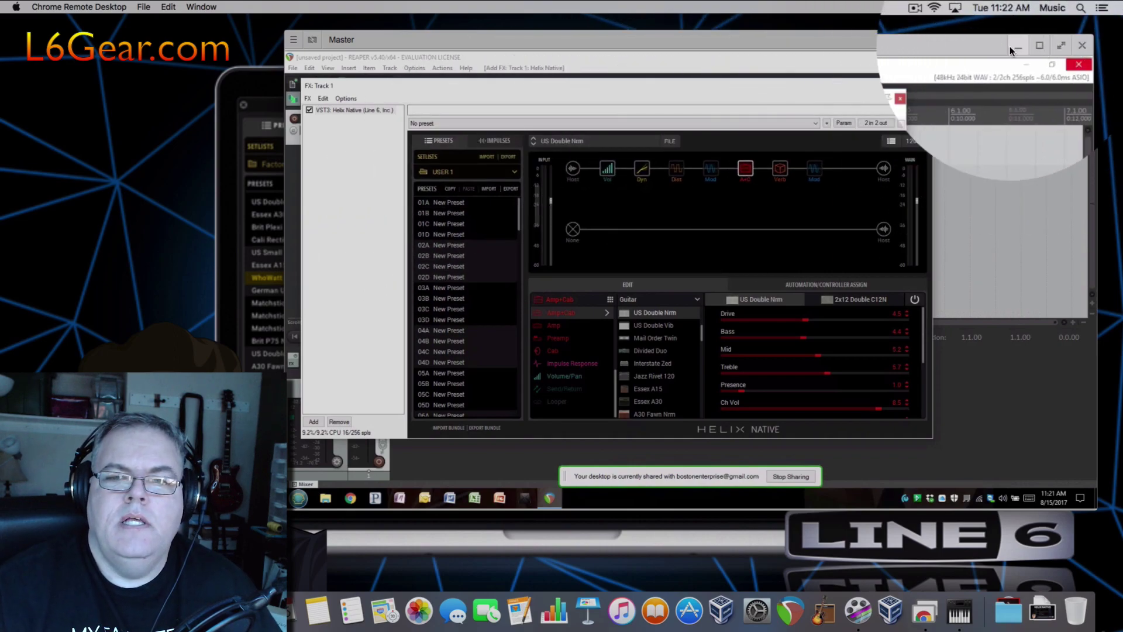